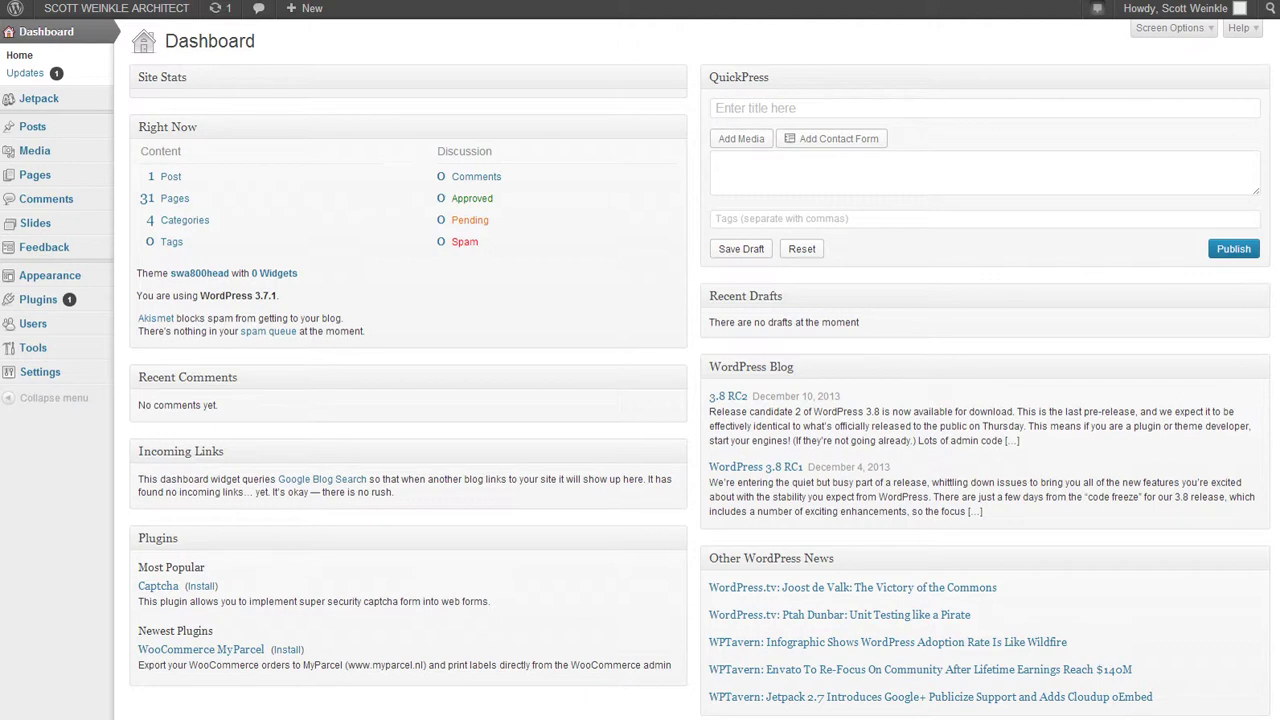
- Create a new post and give it the title "Title"
{"action": "mouse_move", "coordinate": [305, 8]}
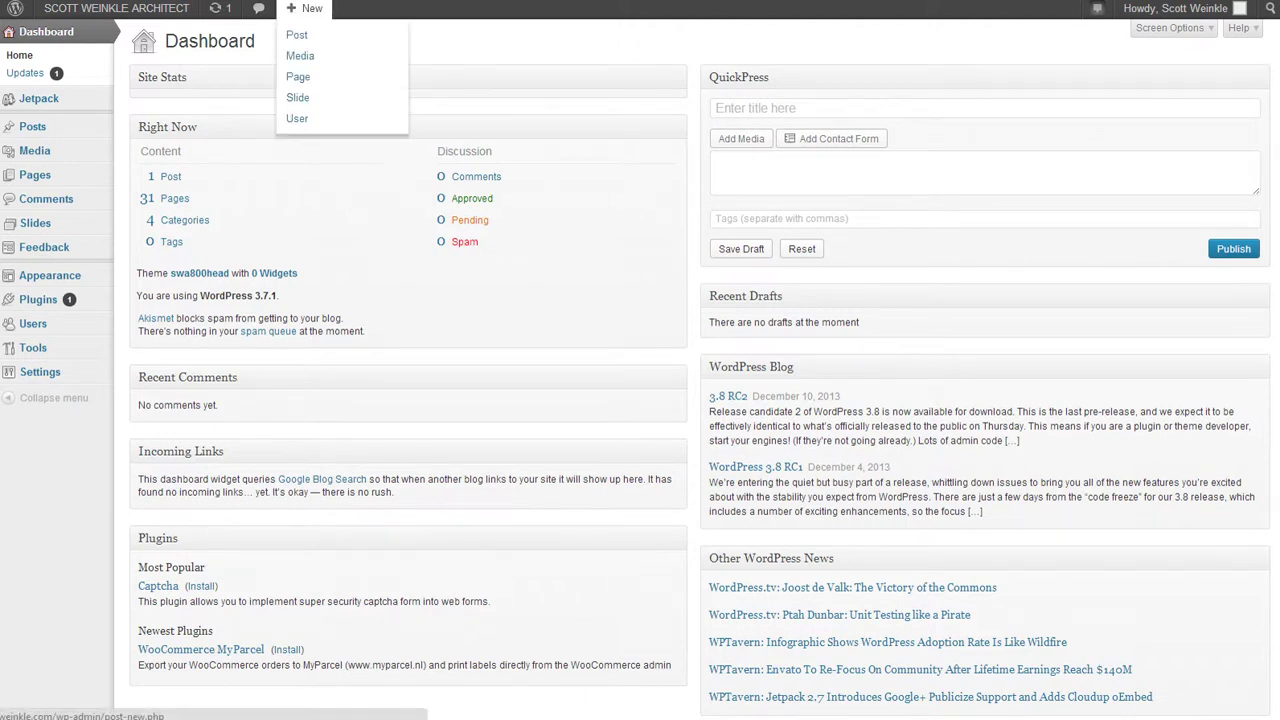
{"action": "left_click", "coordinate": [297, 34]}
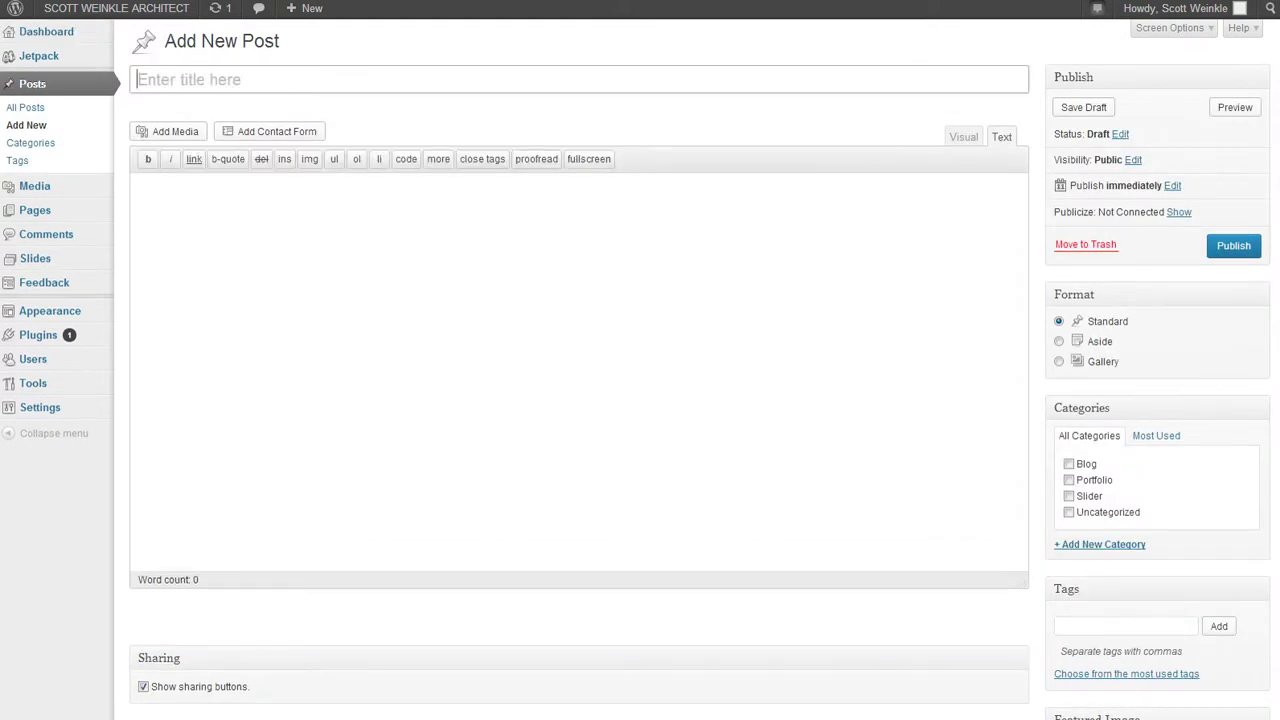
{"action": "type", "text": "Title"}
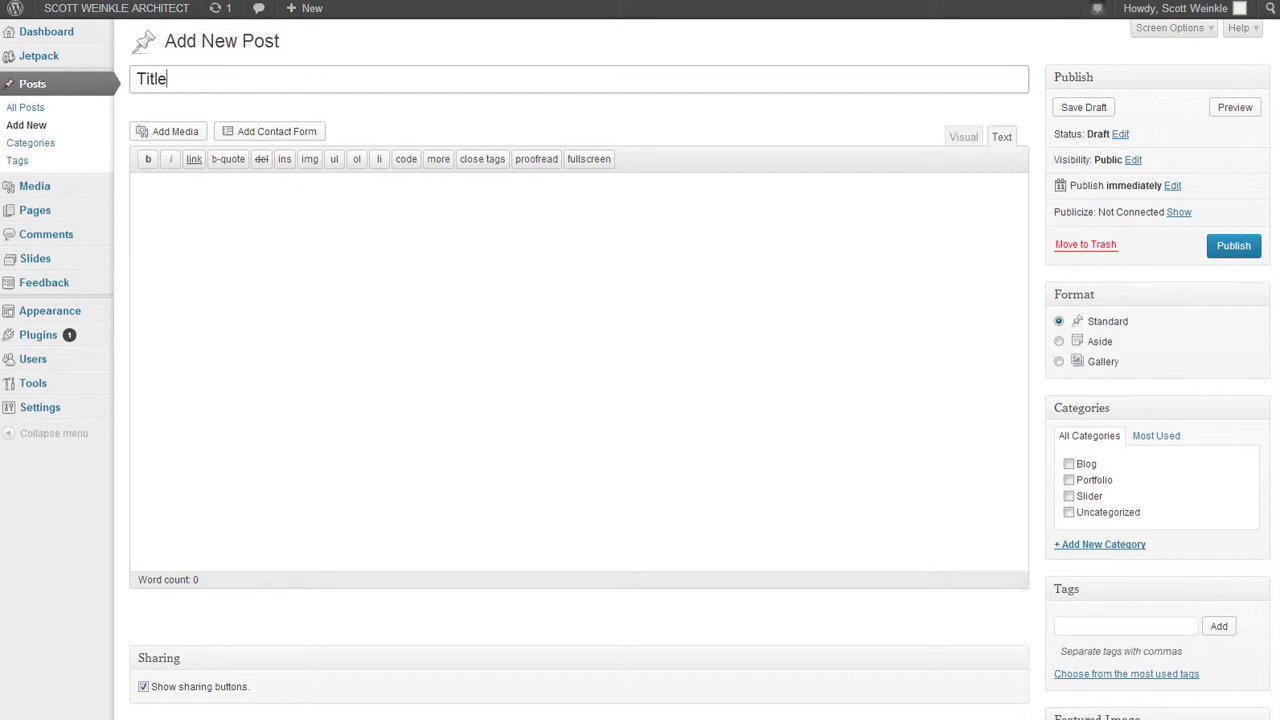
{"action": "key", "text": "Tab"}
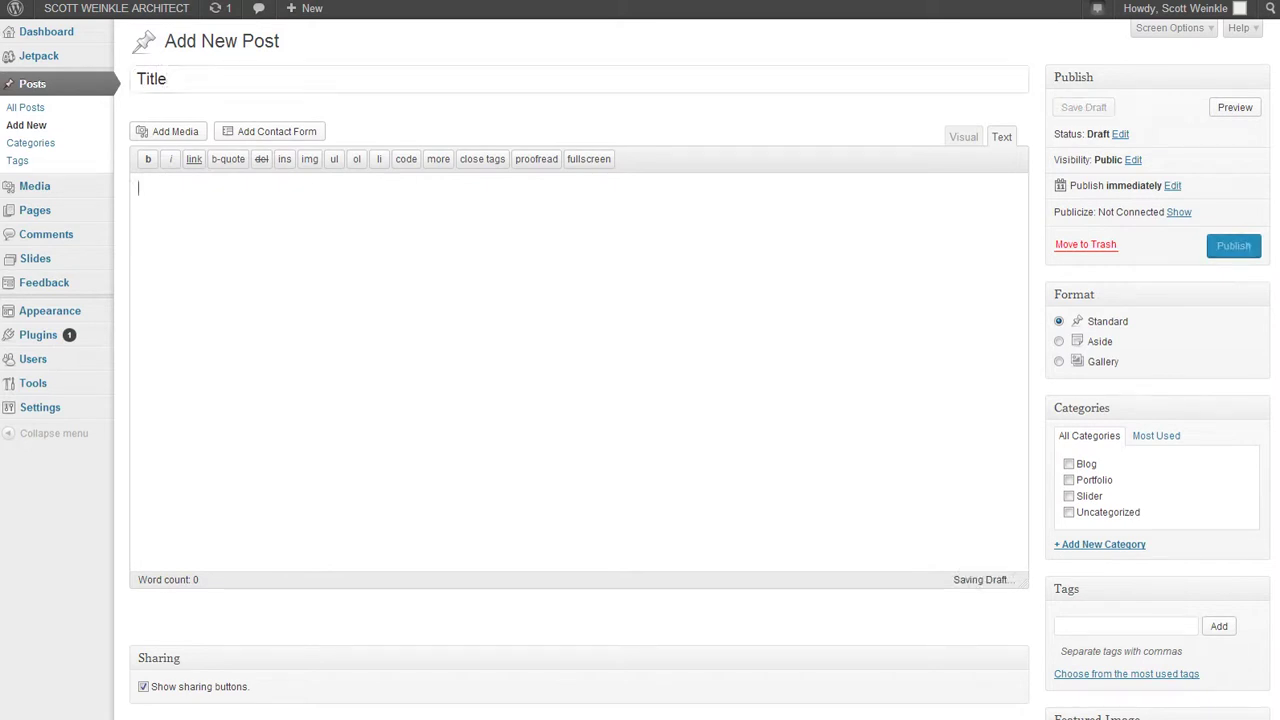
- Enter "Your body test." as the post's body text
{"action": "type", "text": "You'"}
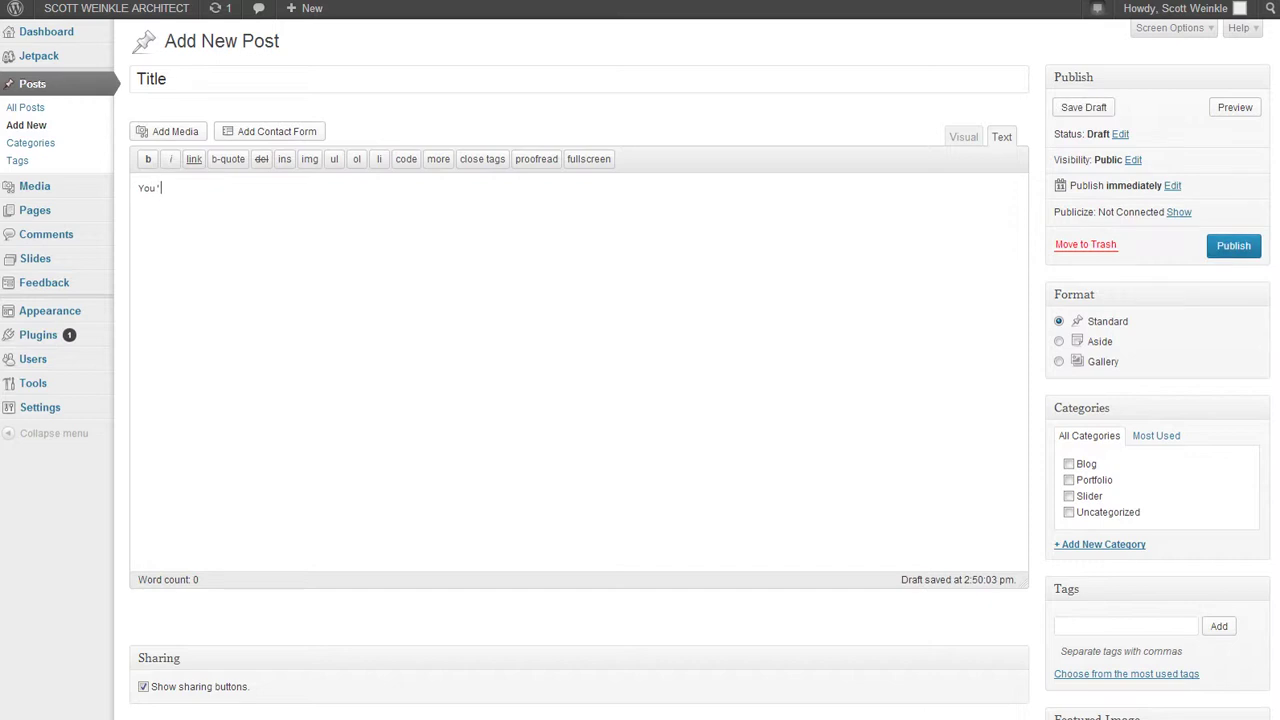
{"action": "key", "text": "BackSpace"}
{"action": "type", "text": "r "}
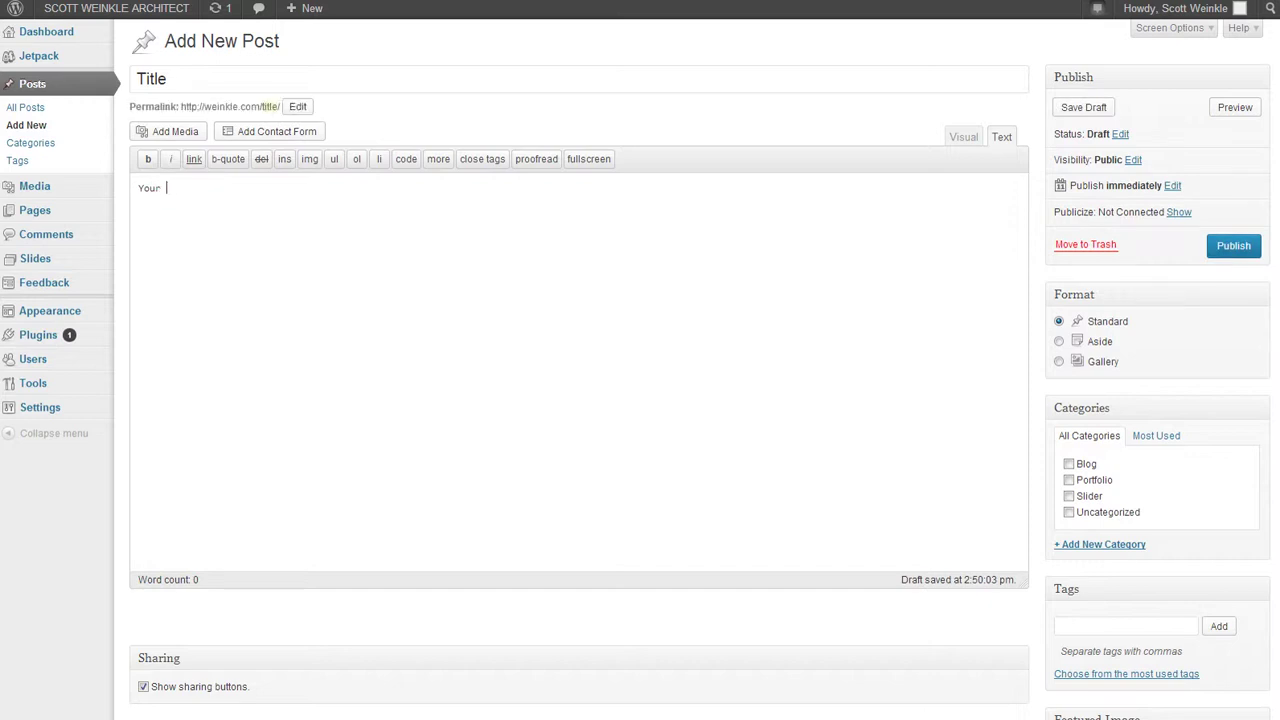
{"action": "type", "text": "body test."}
- Switch the post editor to visual mode, then underline the whole body text and colour it orange
{"action": "left_click", "coordinate": [963, 137]}
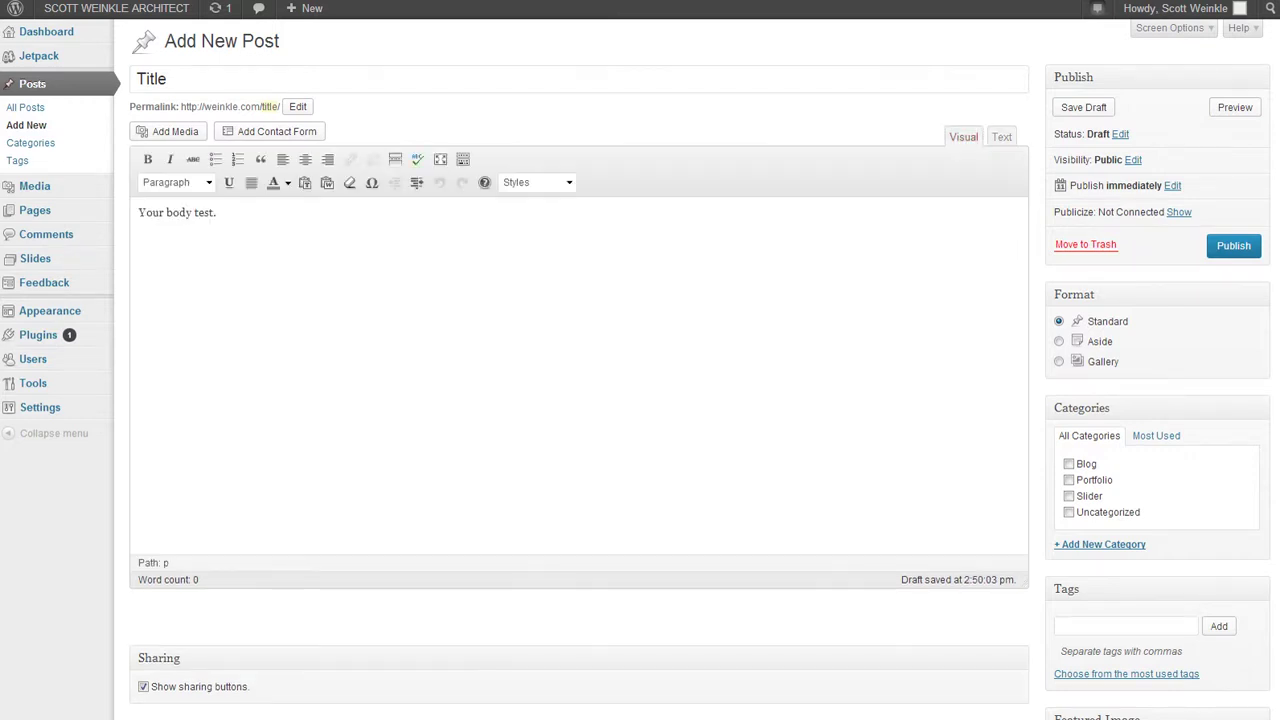
{"action": "key", "text": "ctrl+a"}
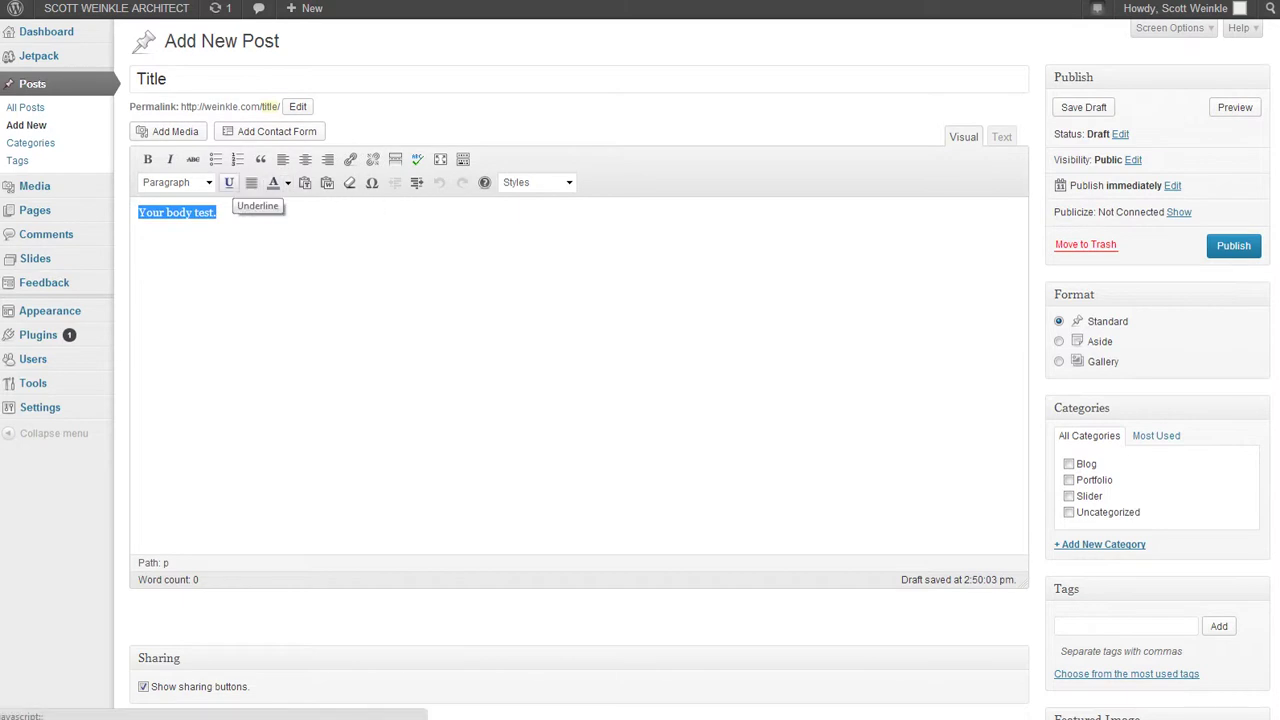
{"action": "left_click", "coordinate": [228, 182]}
{"action": "left_click", "coordinate": [216, 212]}
{"action": "key", "text": "ctrl+a"}
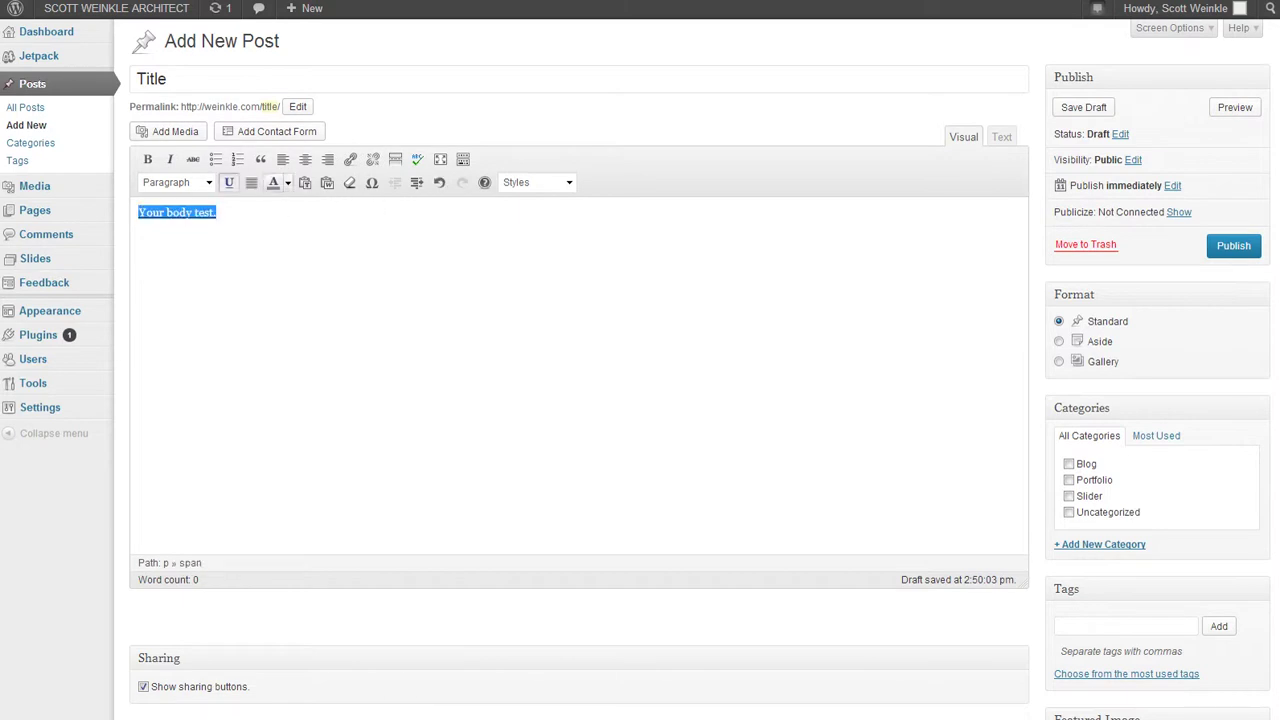
{"action": "left_click", "coordinate": [287, 183]}
{"action": "left_click", "coordinate": [285, 214]}
{"action": "left_click", "coordinate": [210, 212]}
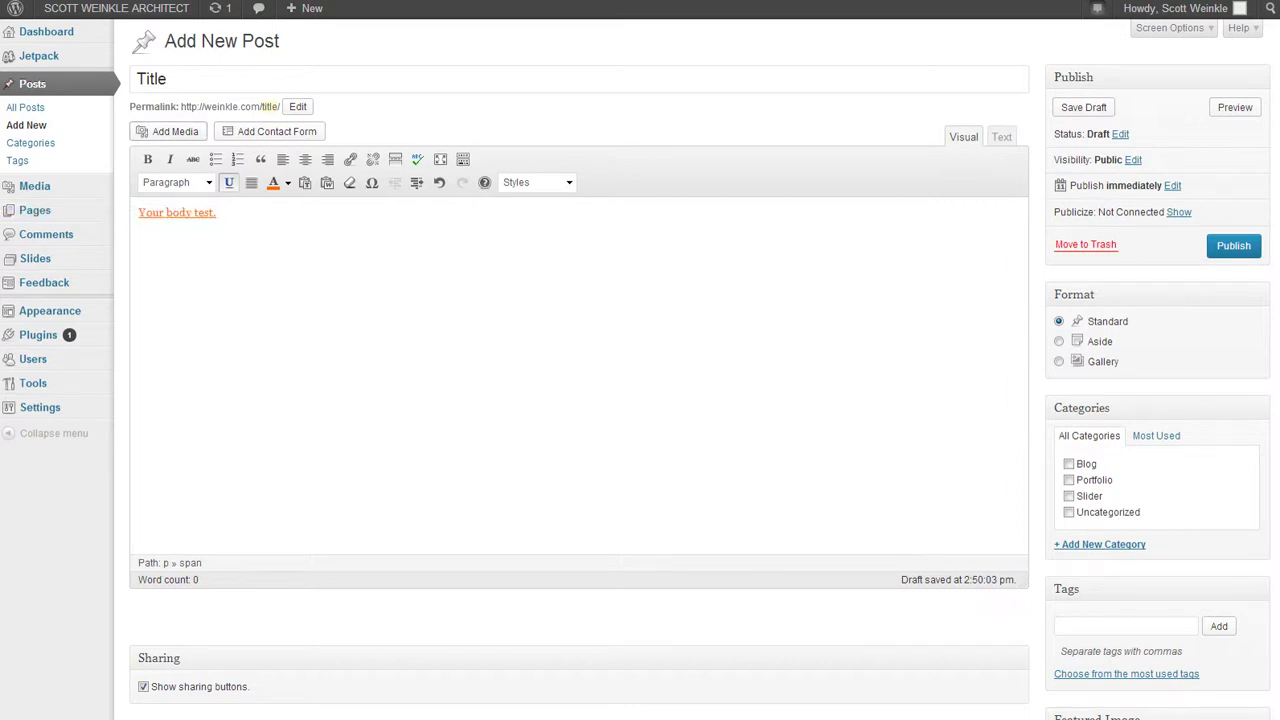
- Choose slovenia5.jpg from the media library for the post and set its alignment to Left
{"action": "left_click", "coordinate": [175, 132]}
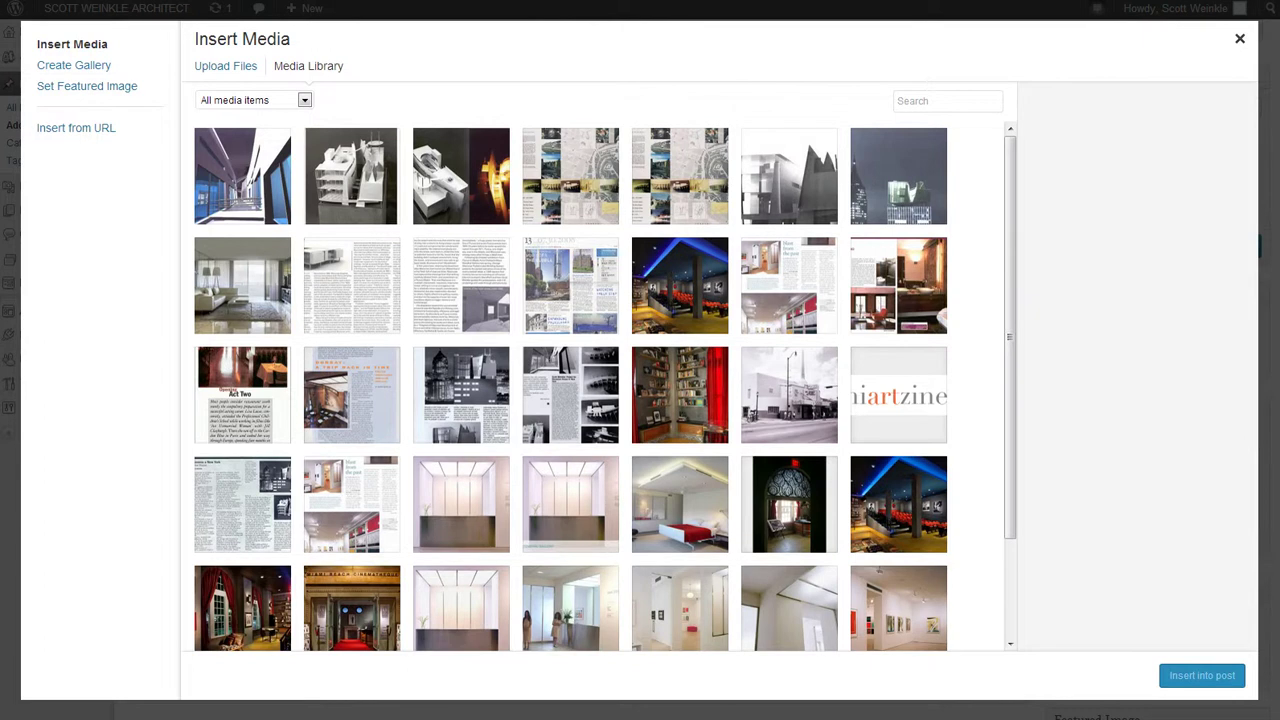
{"action": "left_click", "coordinate": [352, 176]}
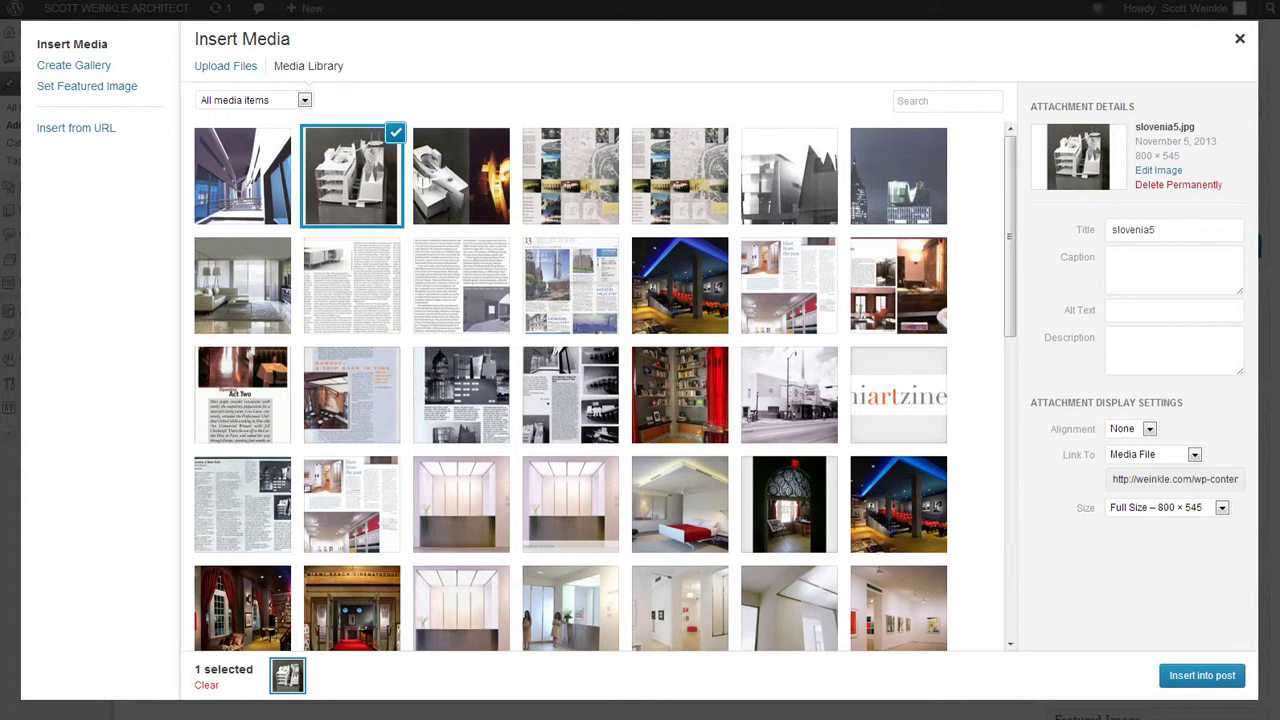
{"action": "left_click", "coordinate": [1113, 338]}
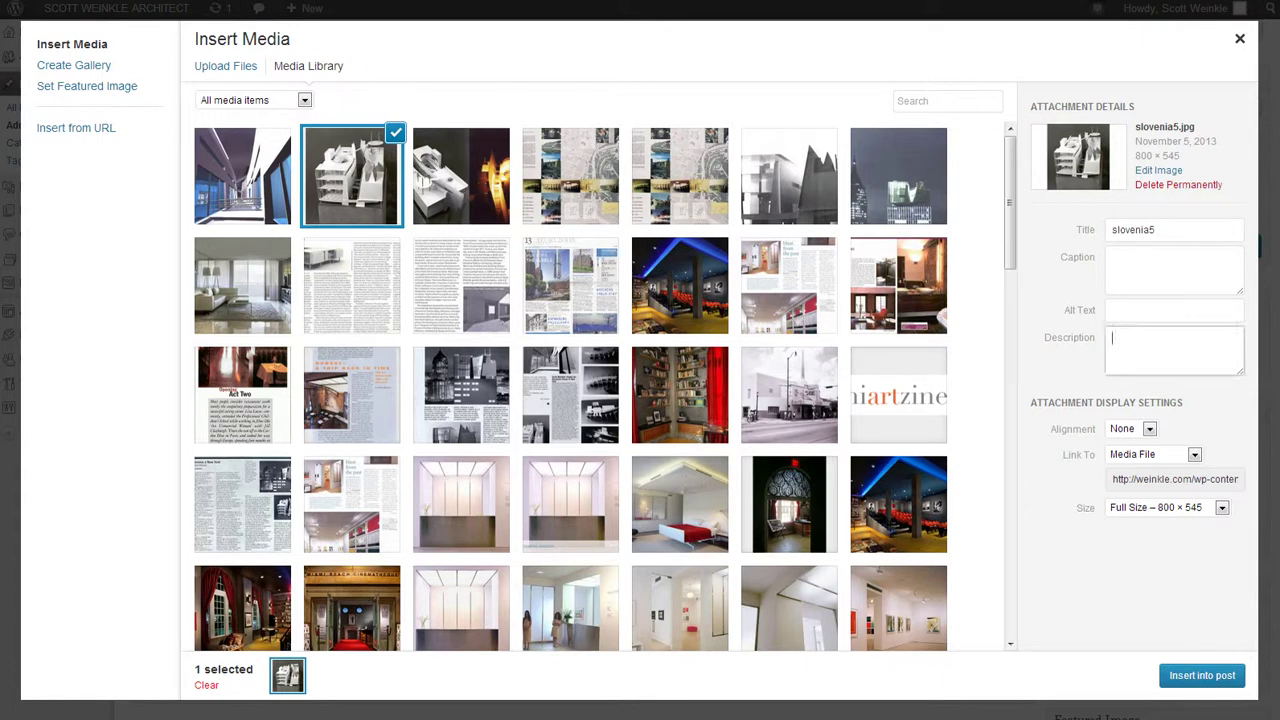
{"action": "left_click", "coordinate": [1149, 429]}
{"action": "left_click", "coordinate": [1149, 429]}
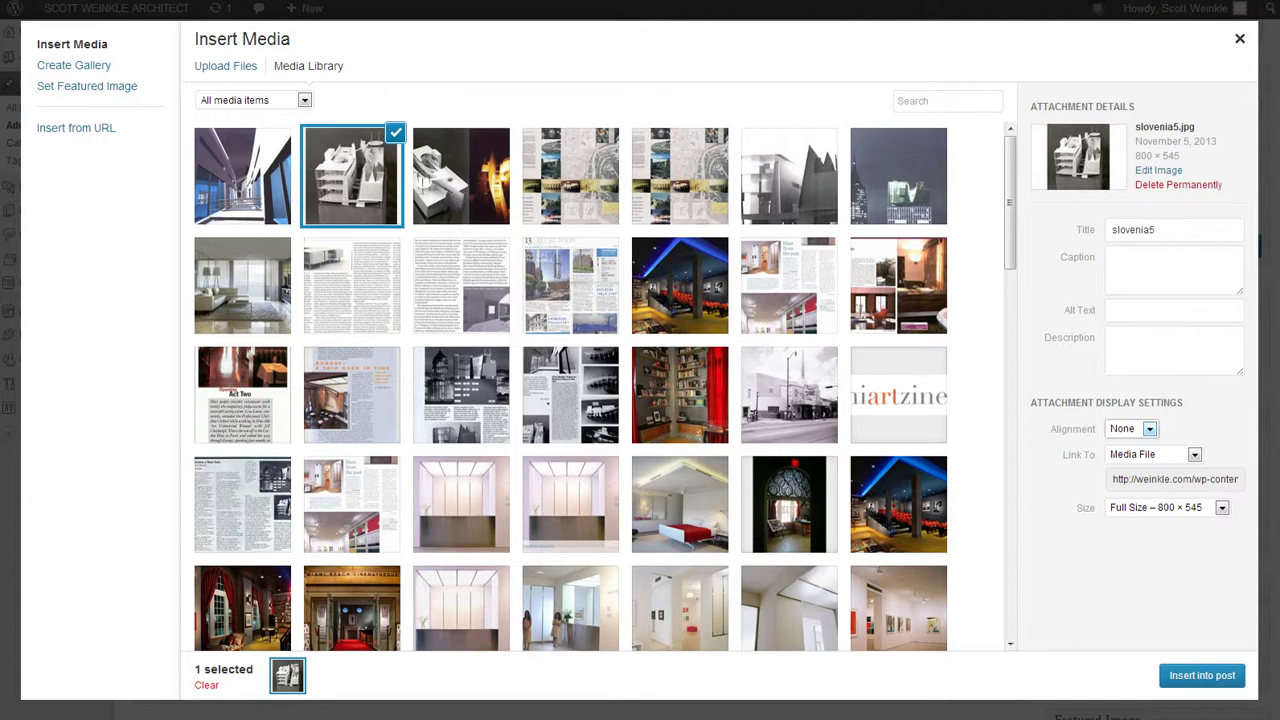
{"action": "left_click", "coordinate": [1149, 429]}
{"action": "key", "text": "Return"}
- Look through the link target options for slovenia5.jpg and choose Media File
{"action": "key", "text": "Tab"}
{"action": "key", "text": "alt+Down"}
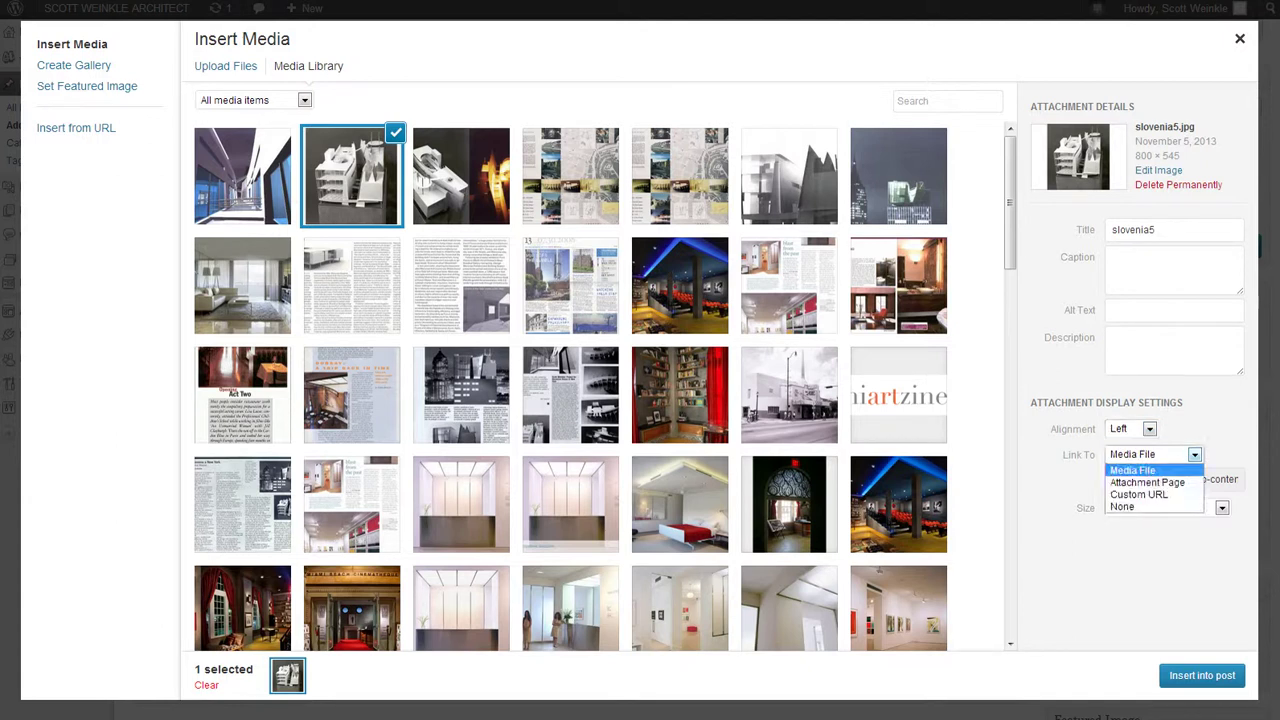
{"action": "key", "text": "Down"}
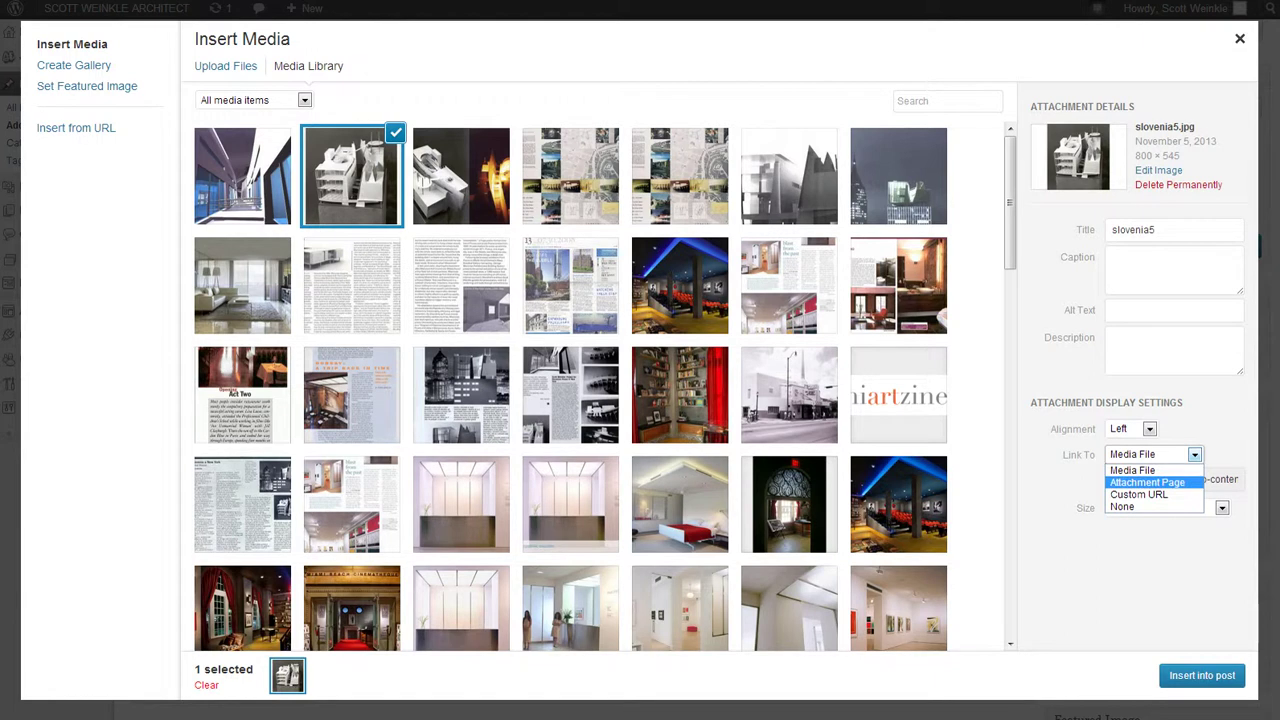
{"action": "key", "text": "Down"}
{"action": "key", "text": "Down"}
{"action": "key", "text": "Up"}
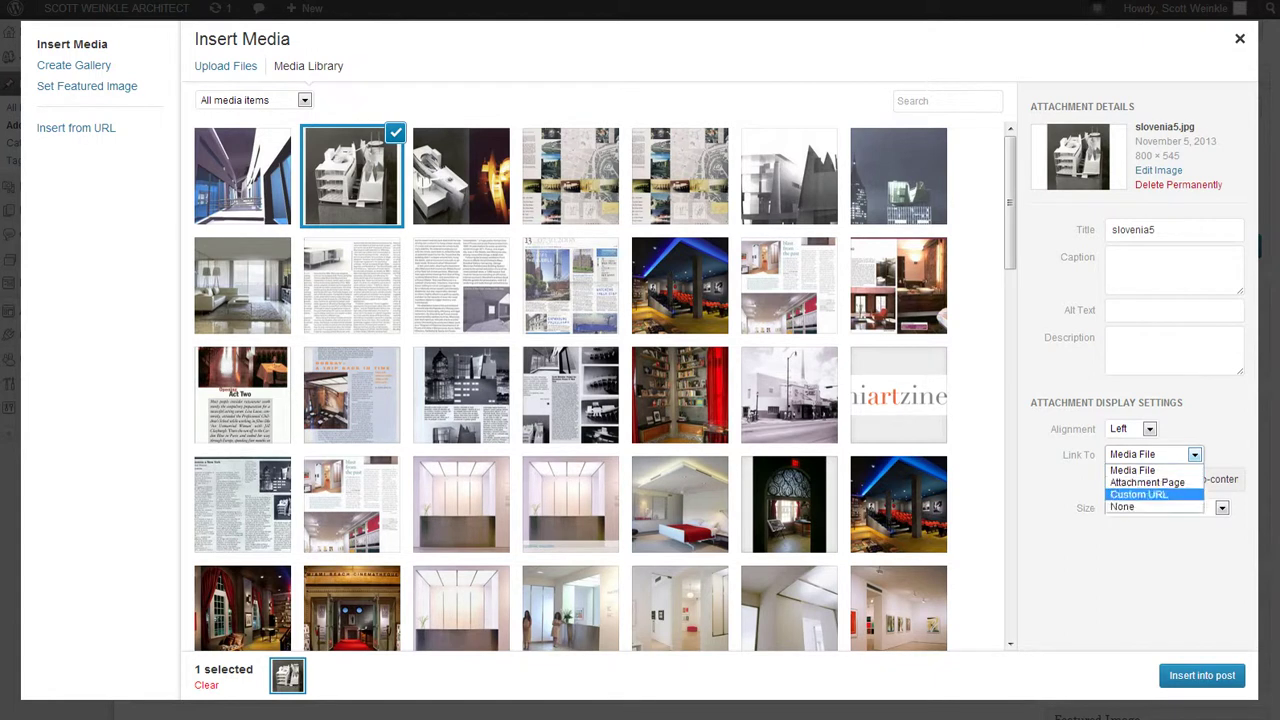
{"action": "key", "text": "Down"}
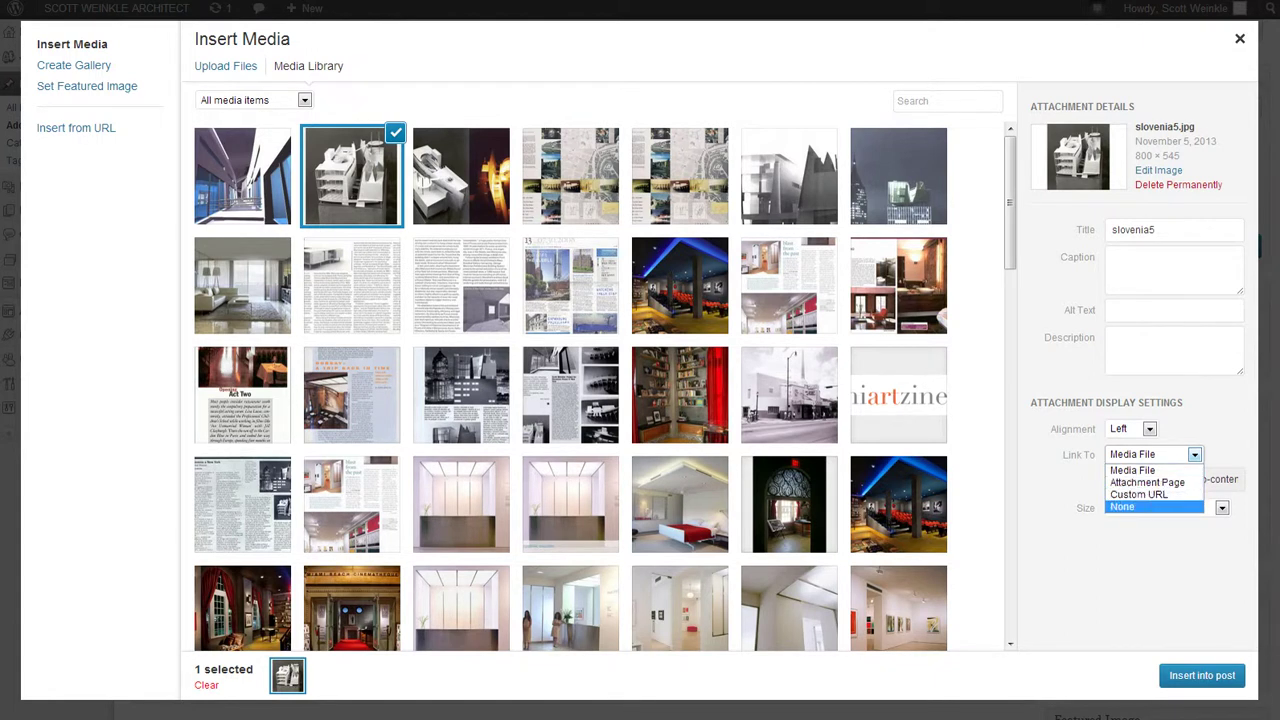
{"action": "key", "text": "Up"}
{"action": "key", "text": "Up"}
{"action": "key", "text": "Up"}
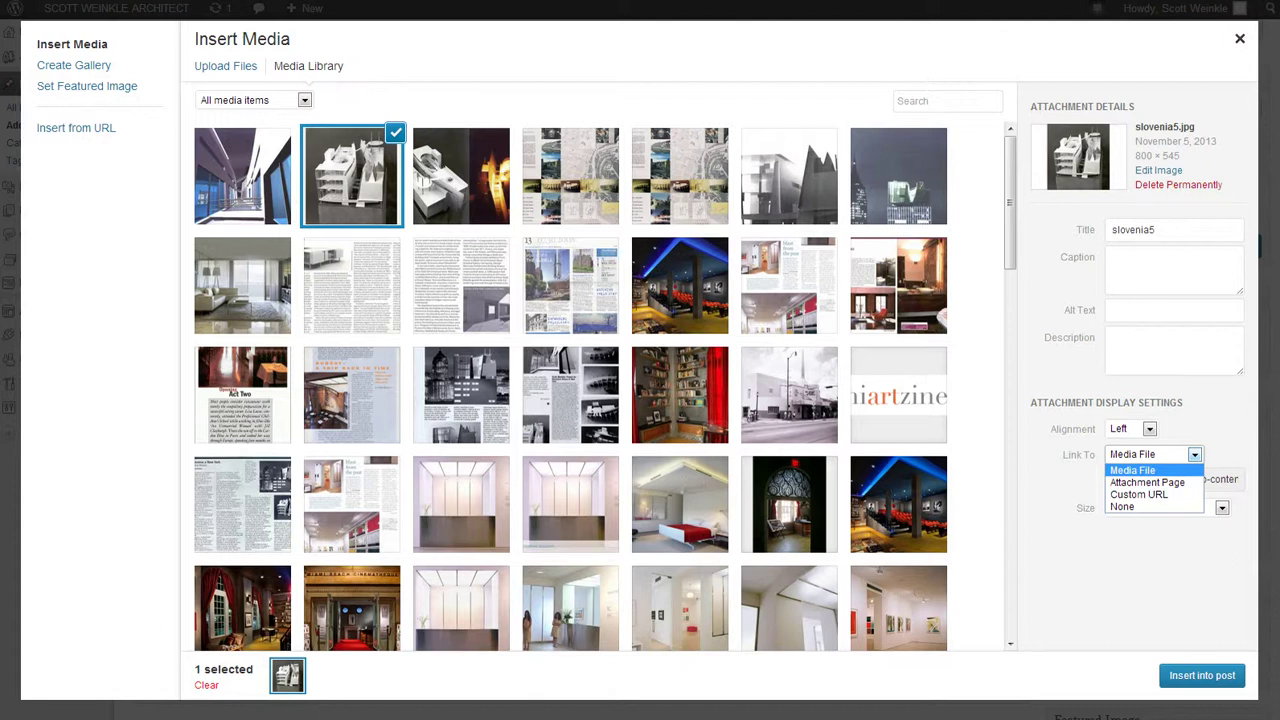
{"action": "key", "text": "Return"}
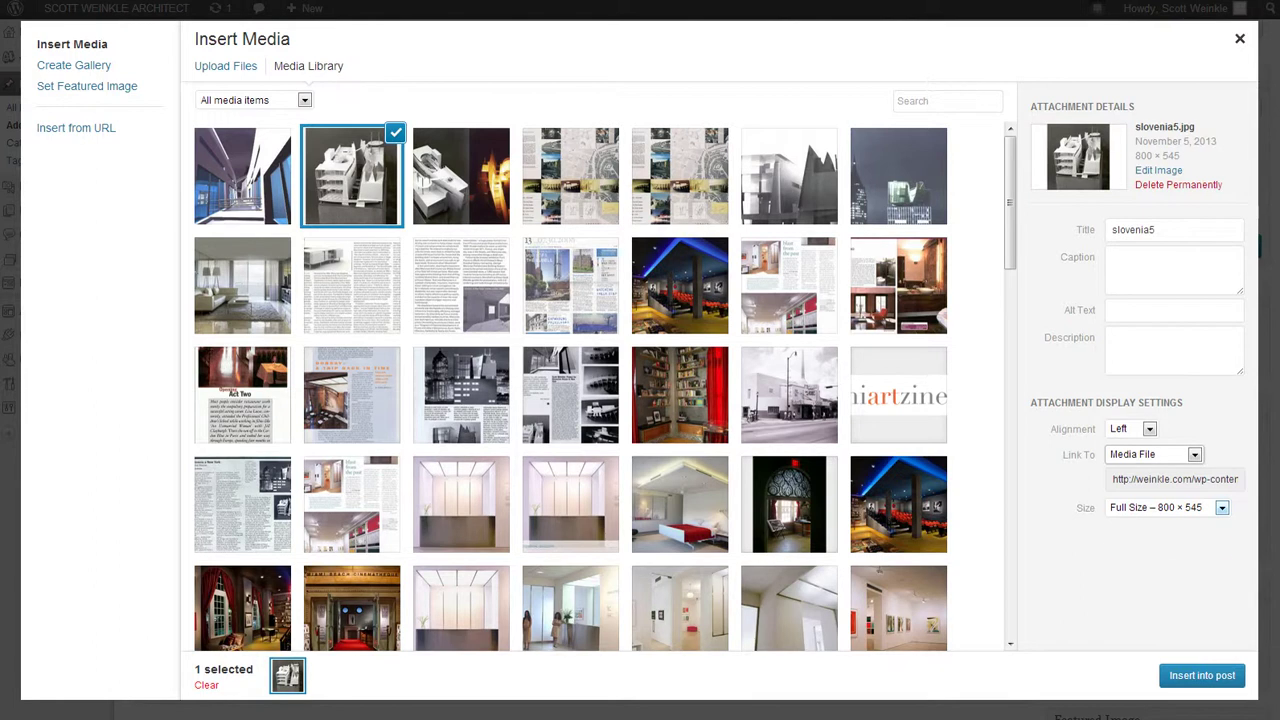
- Set the image size to Medium – 300 × 204 and insert the image into the post
{"action": "left_click", "coordinate": [1221, 507]}
{"action": "key", "text": "Up"}
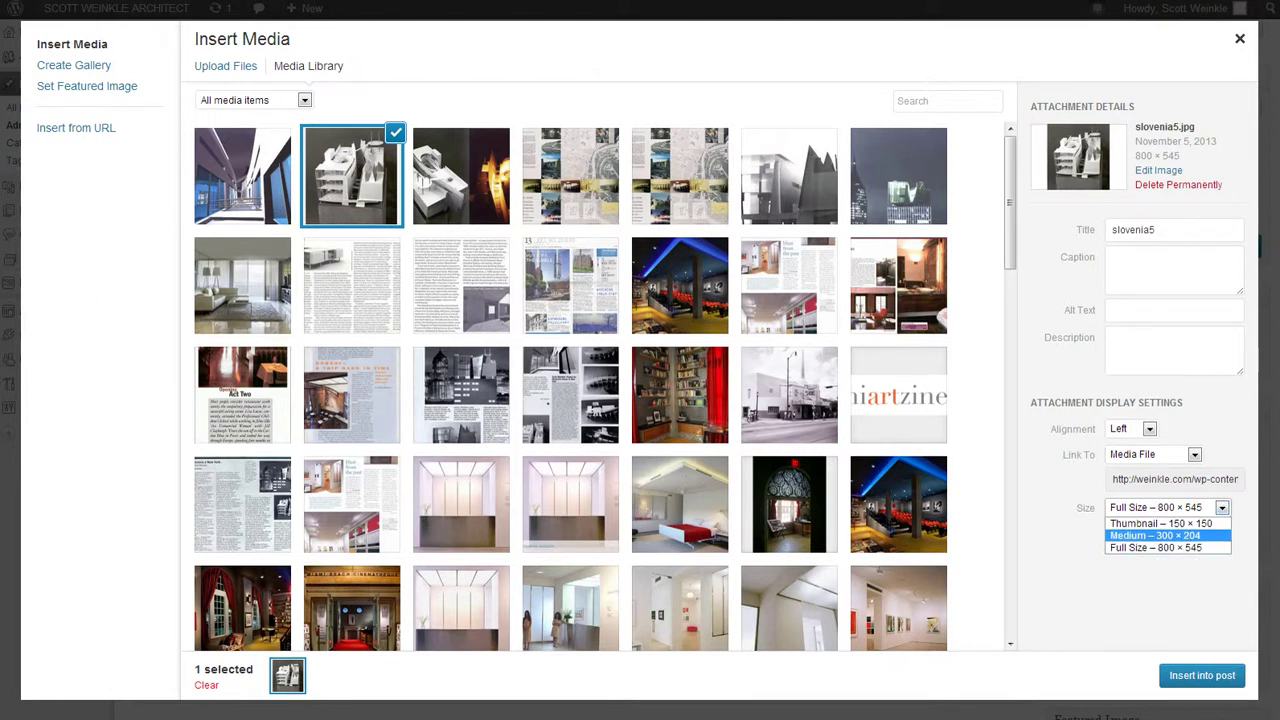
{"action": "key", "text": "Return"}
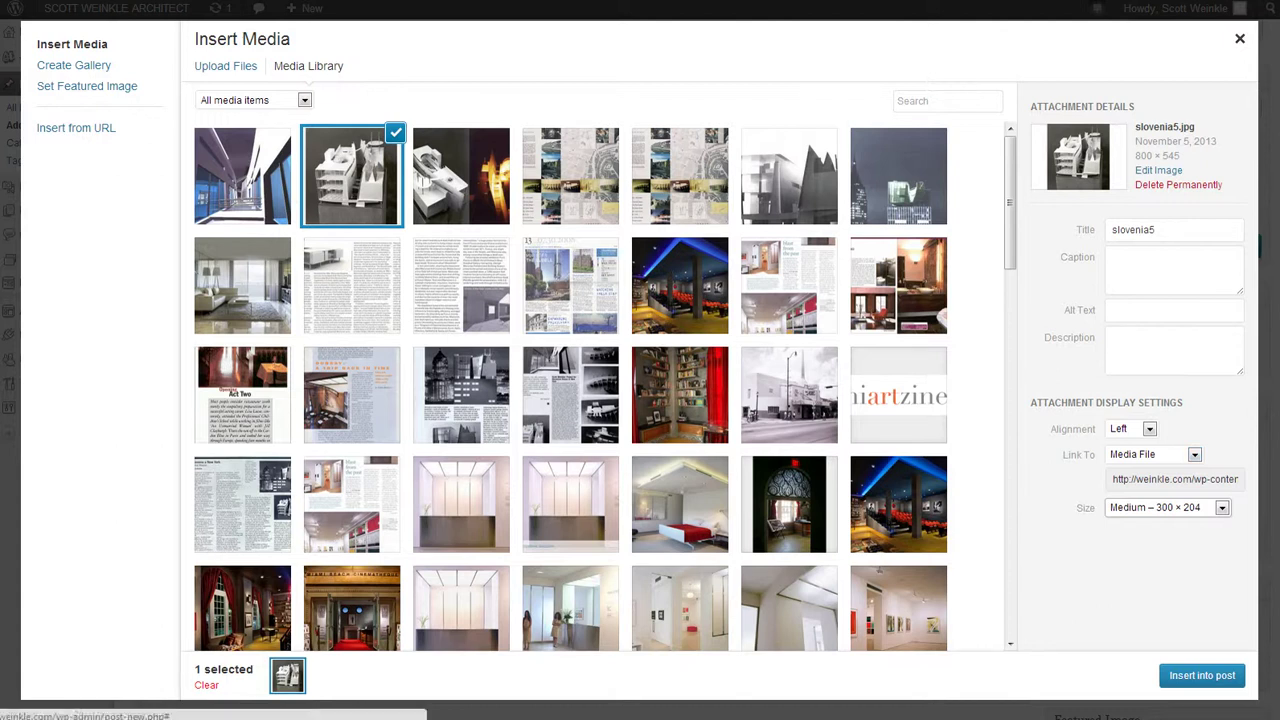
{"action": "left_click", "coordinate": [1201, 675]}
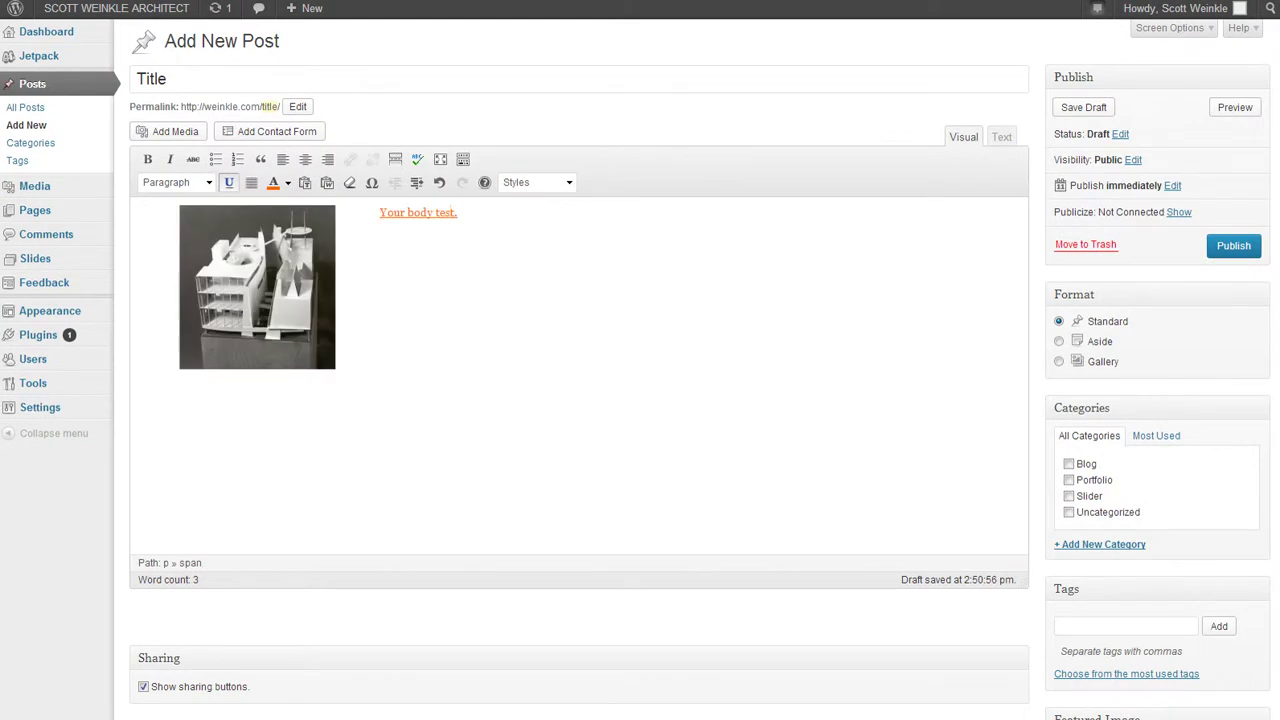
{"action": "left_click", "coordinate": [257, 287]}
{"action": "left_click", "coordinate": [458, 212]}
{"action": "left_click_drag", "start_coordinate": [458, 212], "coordinate": [386, 212]}
- Open the inserted image for editing, preview smaller scales and set its size to 100%
{"action": "left_click", "coordinate": [257, 287]}
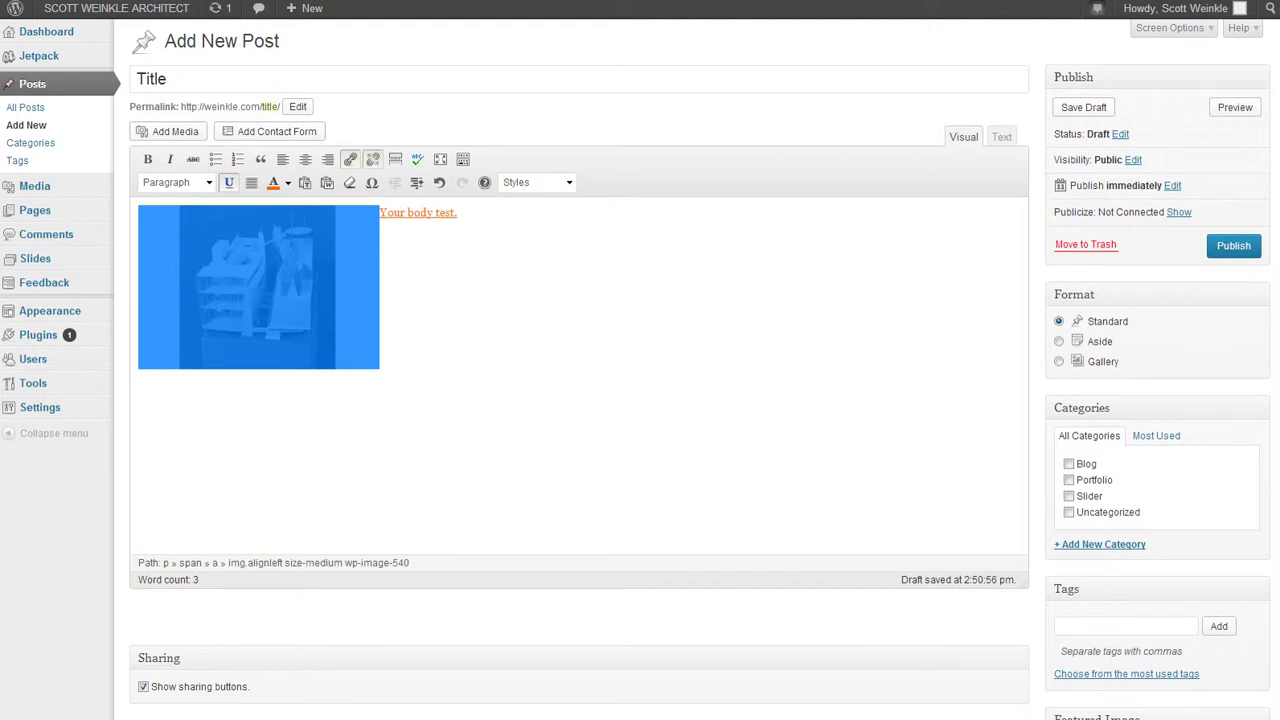
{"action": "left_click", "coordinate": [257, 287]}
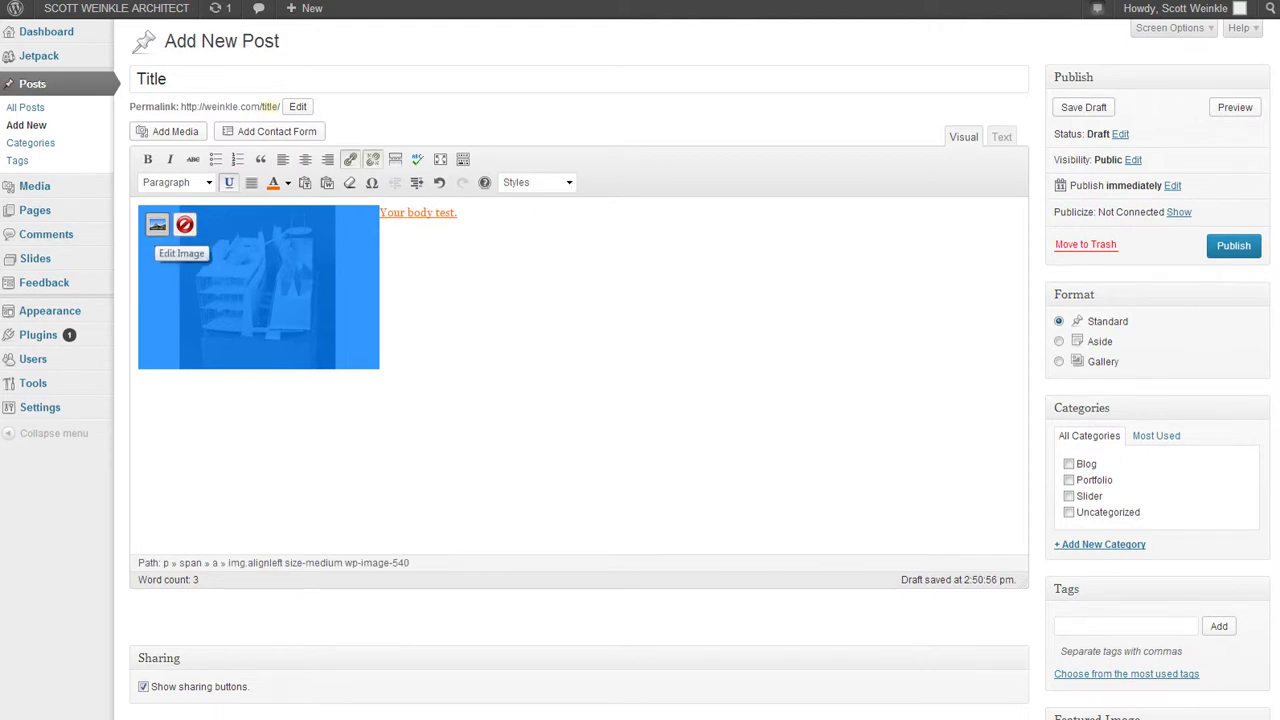
{"action": "left_click", "coordinate": [157, 225]}
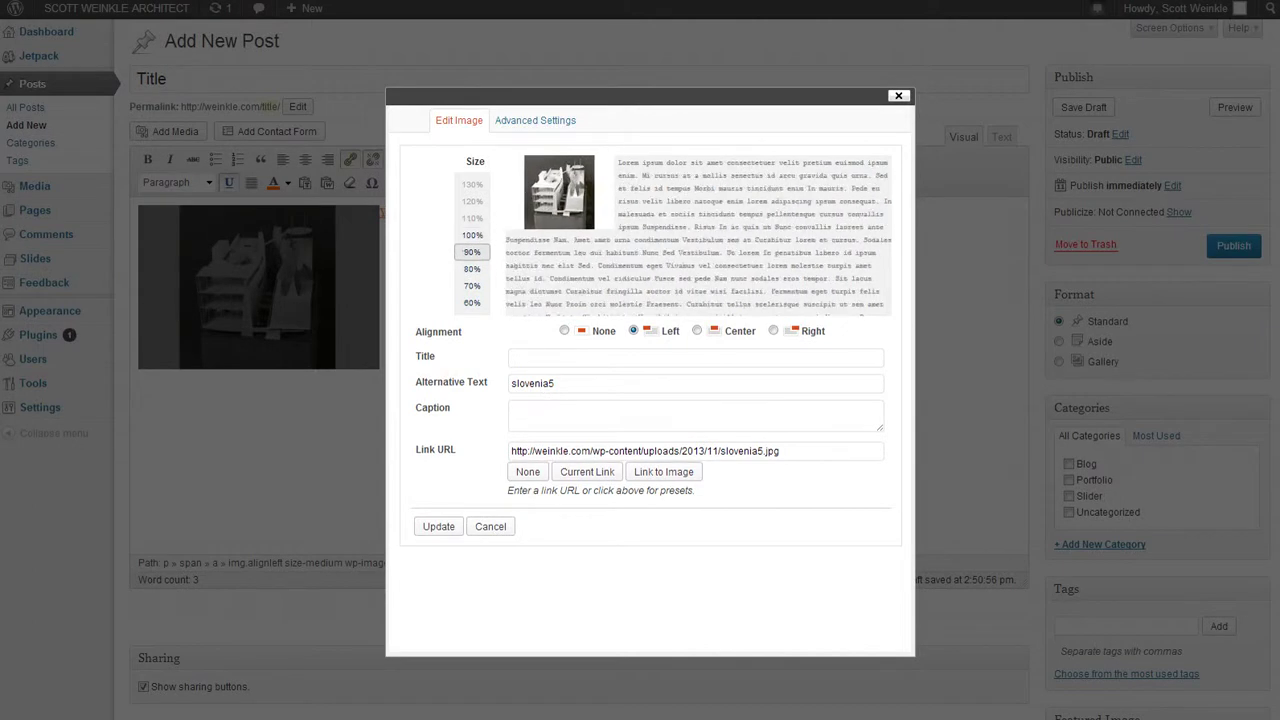
{"action": "left_click", "coordinate": [471, 269]}
{"action": "left_click", "coordinate": [471, 252]}
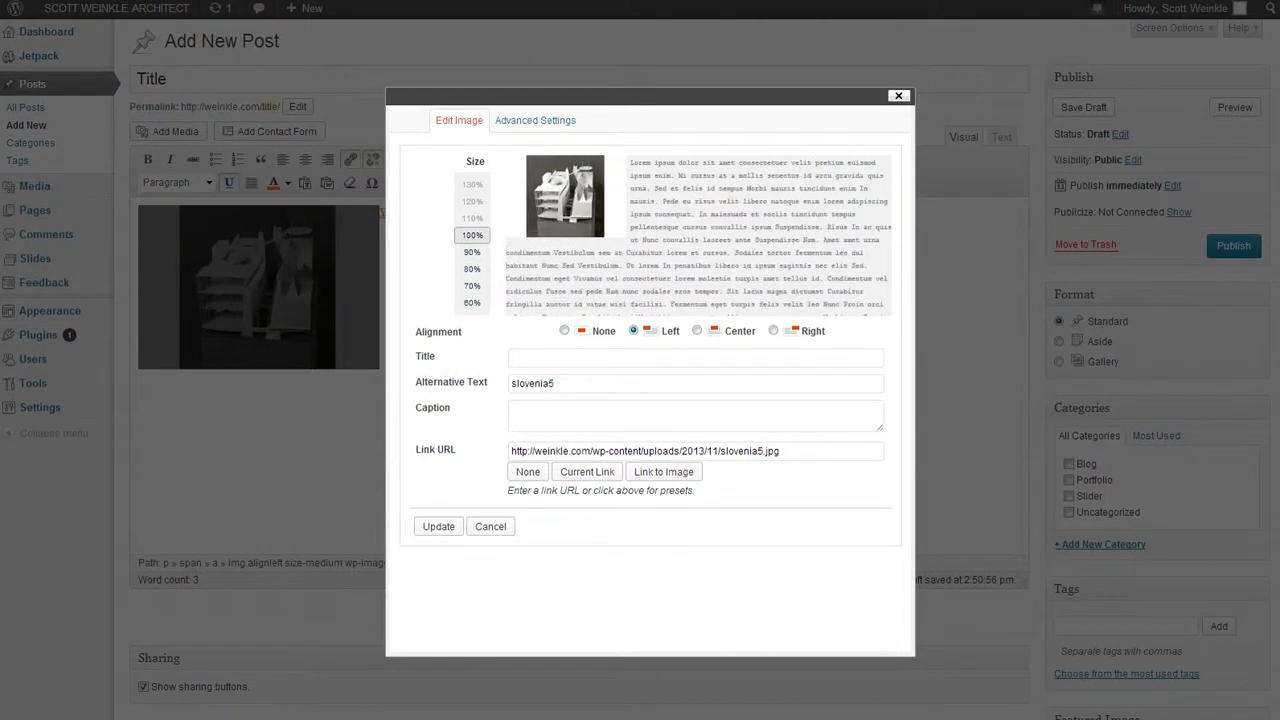
{"action": "left_click", "coordinate": [471, 235]}
- Set the image's horizontal space to 20 in its advanced settings
{"action": "left_click", "coordinate": [535, 120]}
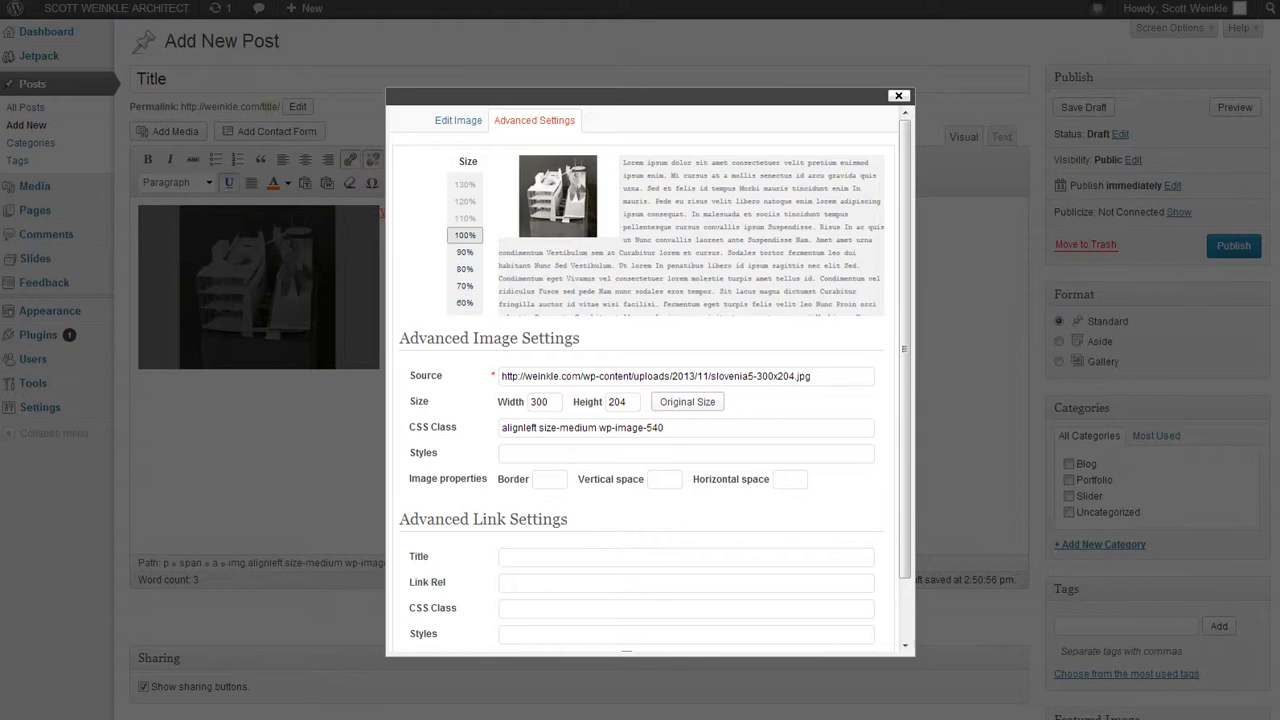
{"action": "left_click", "coordinate": [789, 479]}
{"action": "type", "text": "20"}
{"action": "key", "text": "Tab"}
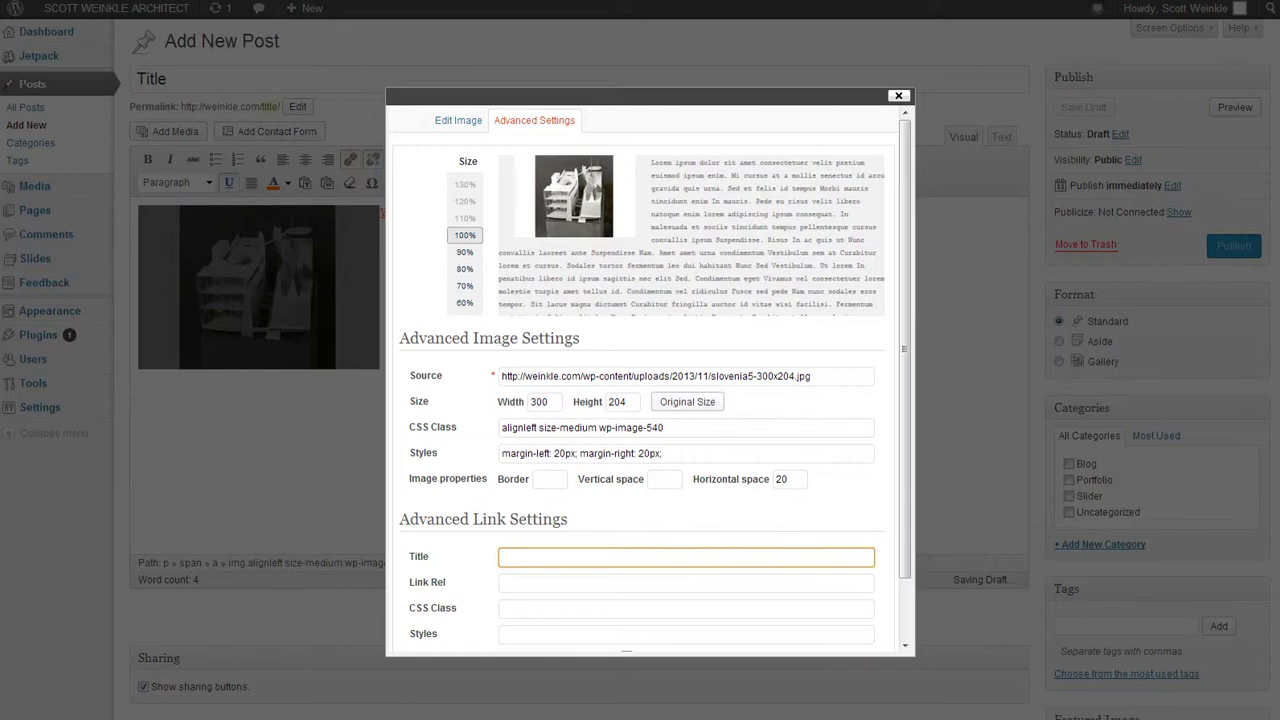
- Change the left margin in the image's styles to 0px and apply the update to the post
{"action": "left_click", "coordinate": [558, 453]}
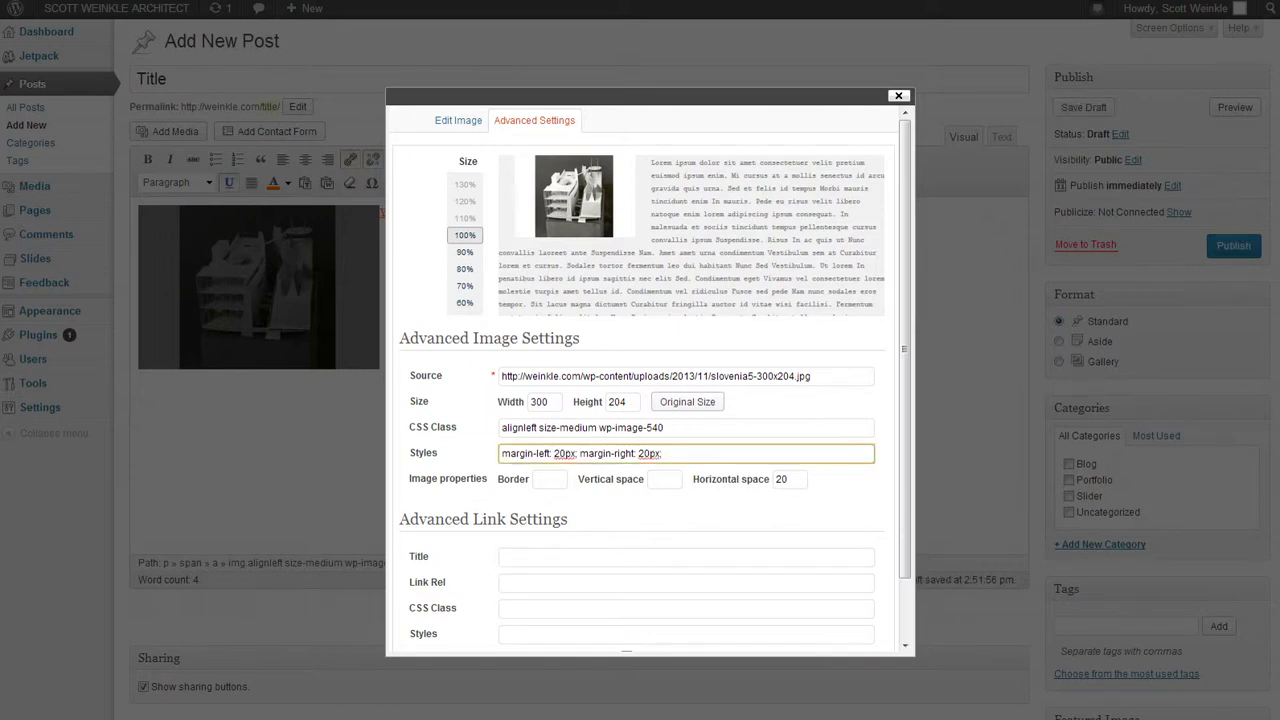
{"action": "key", "text": "BackSpace"}
{"action": "scroll", "coordinate": [640, 360], "scroll_direction": "down", "scroll_amount": 3}
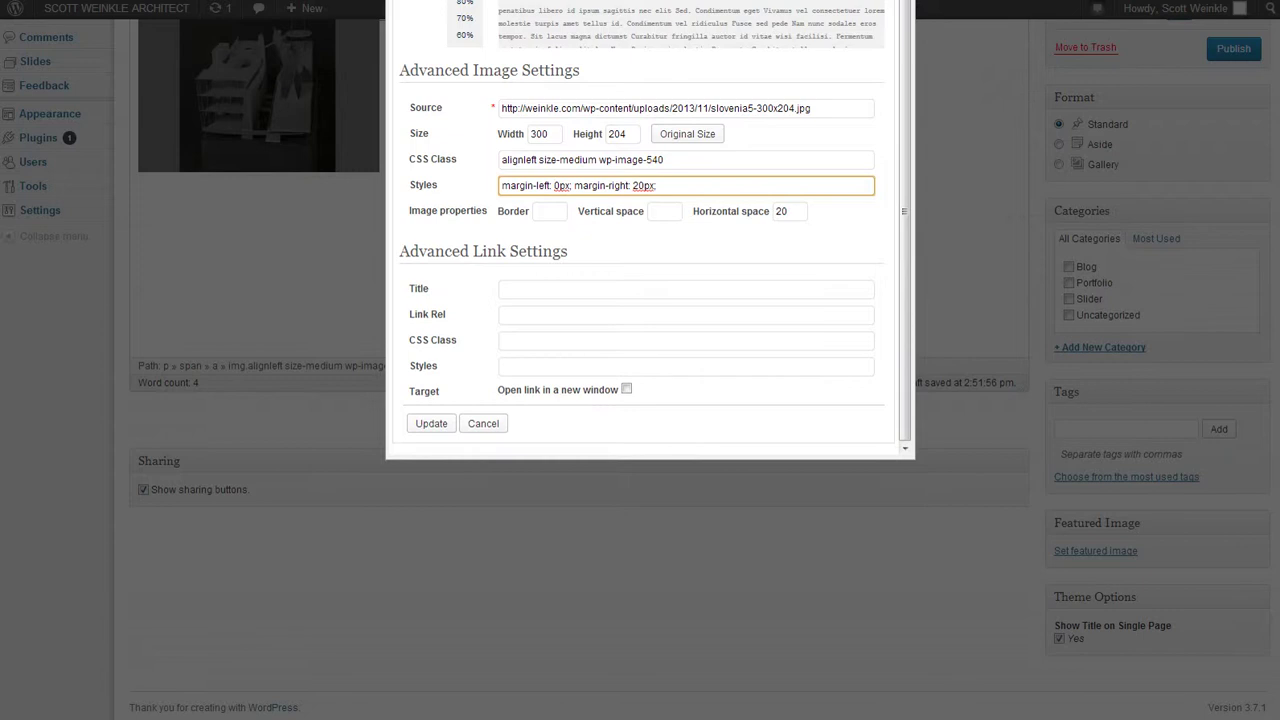
{"action": "key", "text": "Return"}
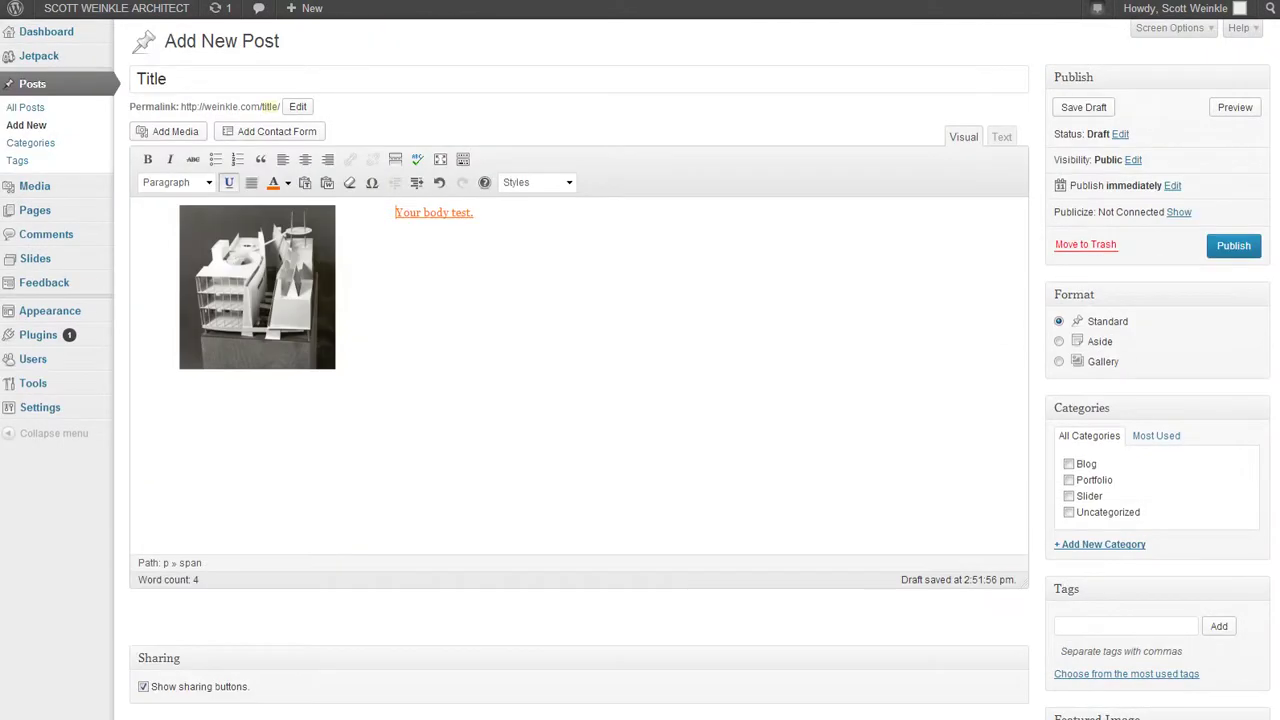
{"action": "left_click_drag", "start_coordinate": [396, 212], "coordinate": [466, 212]}
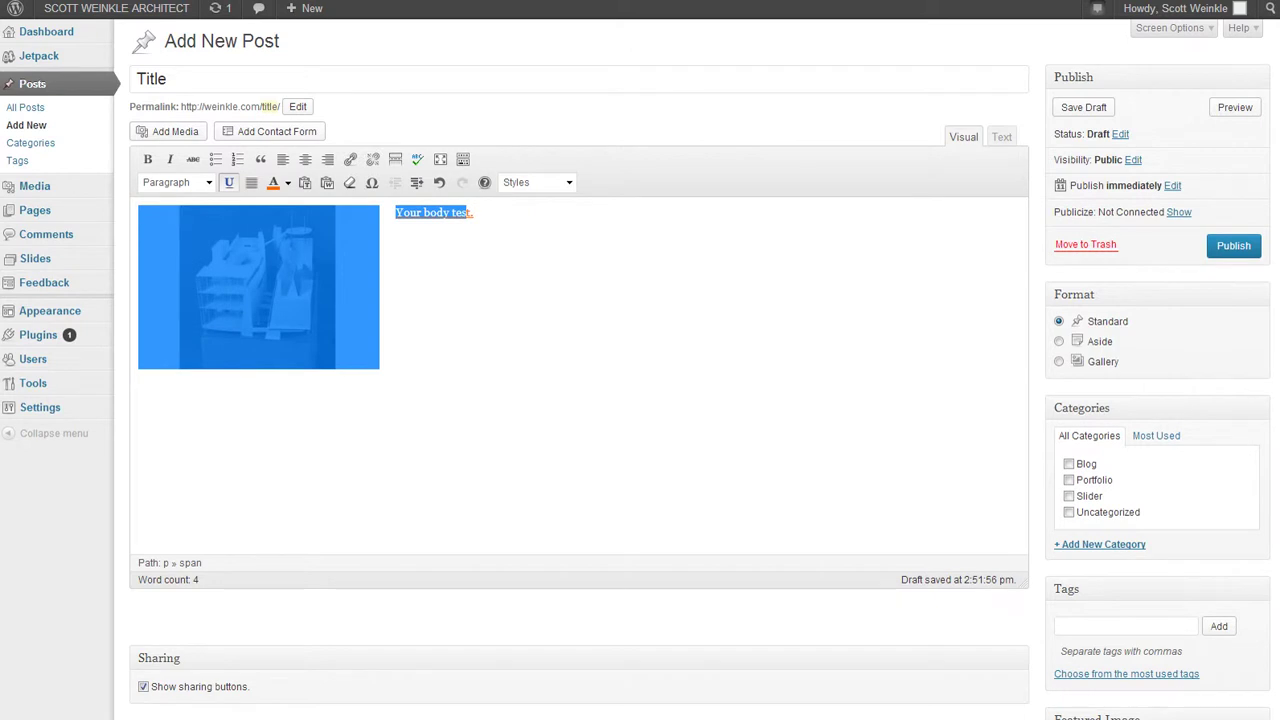
{"action": "left_click", "coordinate": [464, 213]}
{"action": "left_click", "coordinate": [273, 270]}
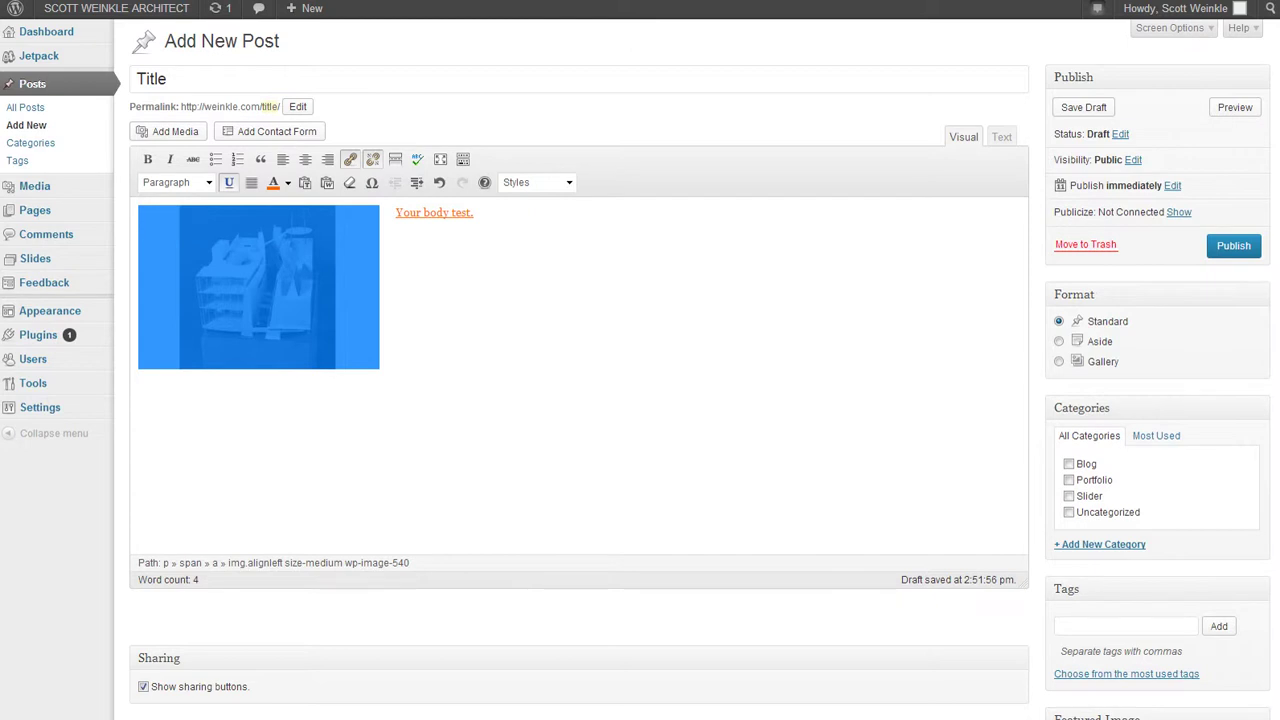
{"action": "left_click", "coordinate": [474, 213]}
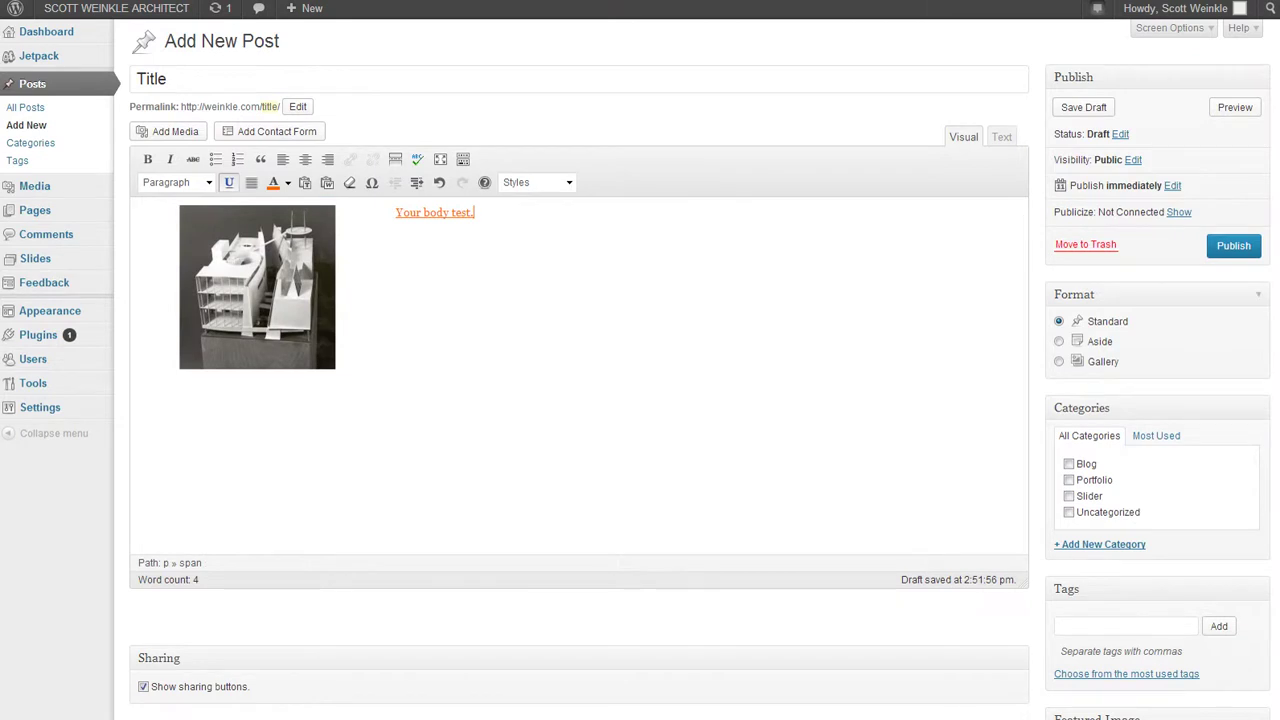
- Start a new category for the post and name it New Category
{"action": "scroll", "coordinate": [1150, 320], "scroll_direction": "down", "scroll_amount": 2}
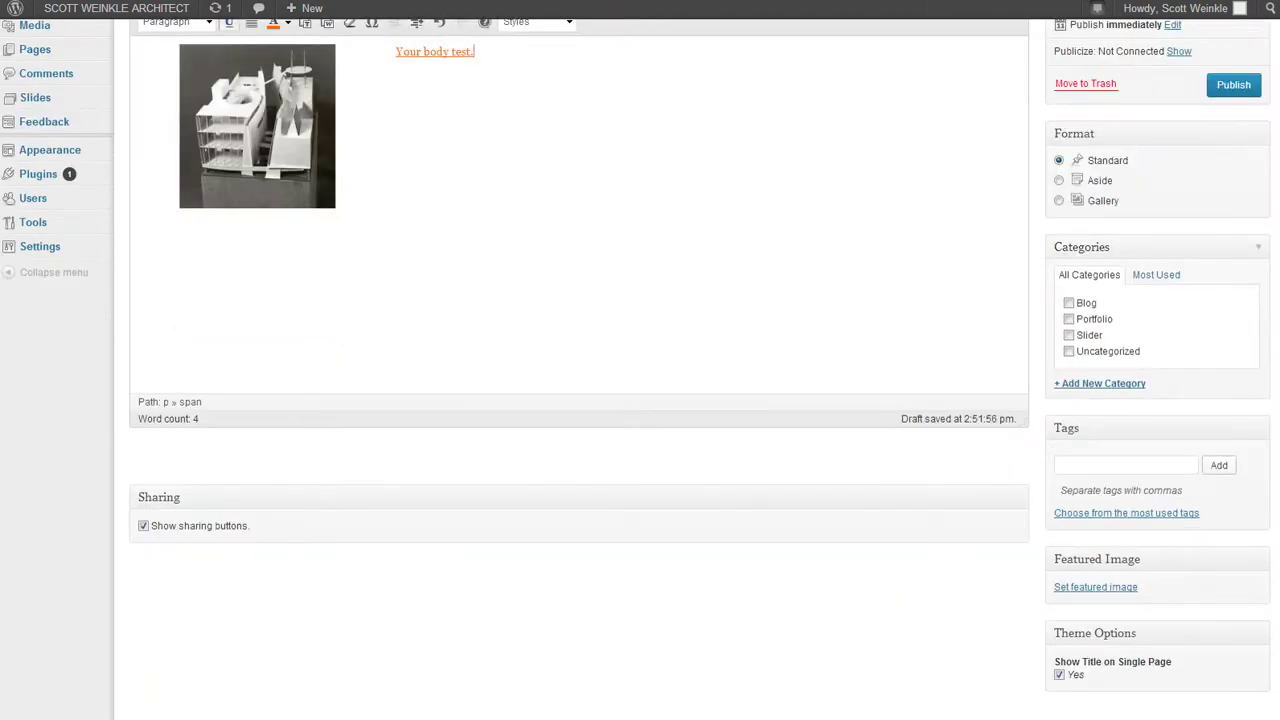
{"action": "left_click", "coordinate": [1100, 383]}
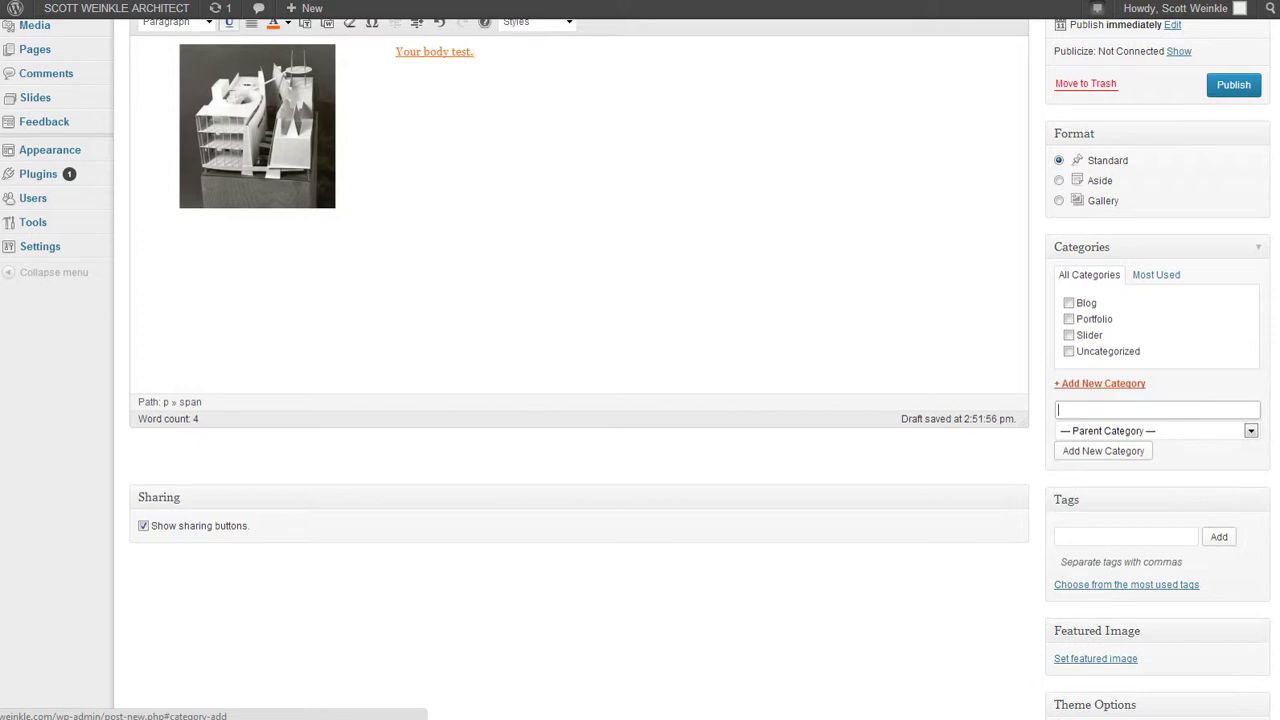
{"action": "type", "text": "New "}
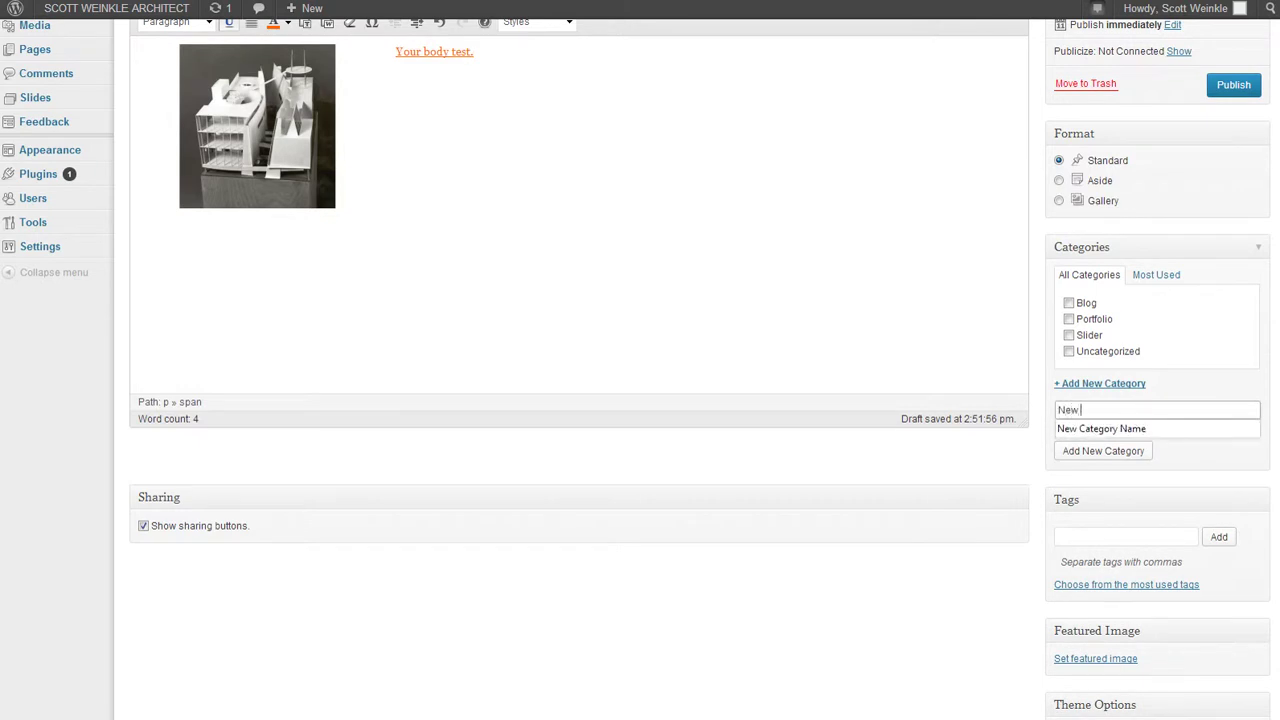
{"action": "type", "text": "Category"}
{"action": "key", "text": "Tab"}
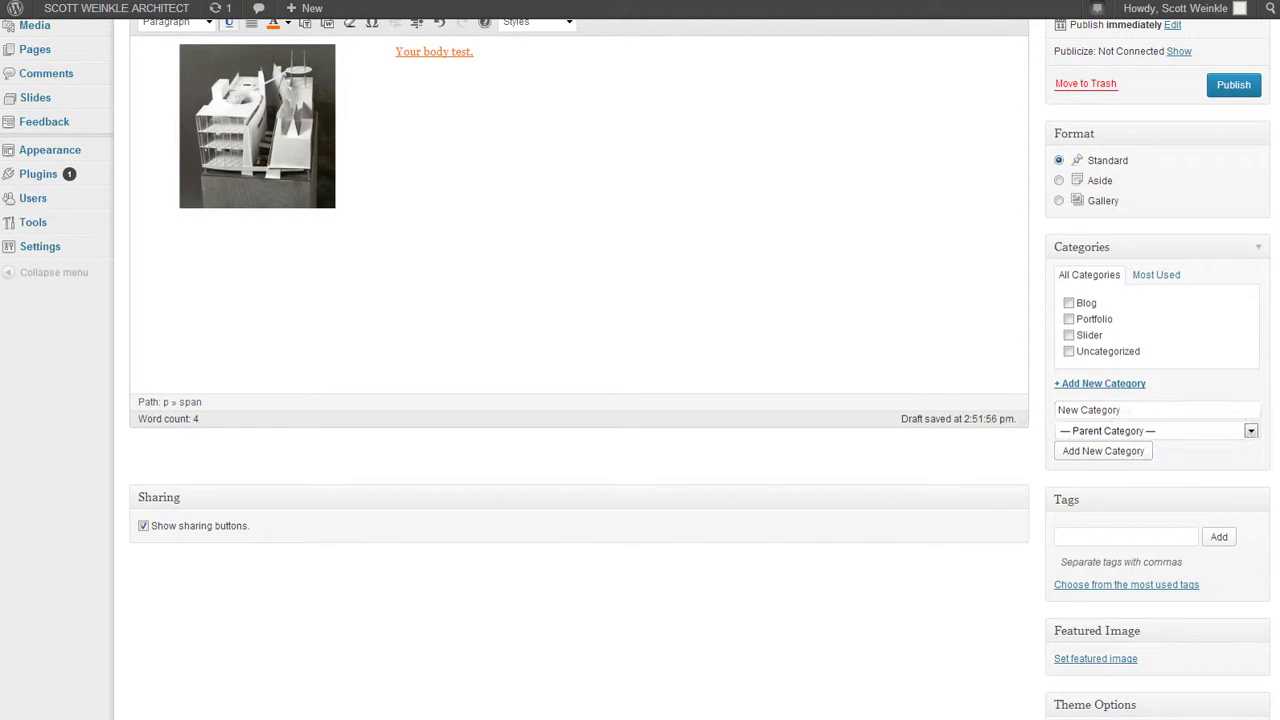
- Look through the parent category choices, leave the parent unassigned and add the category to the post
{"action": "left_click", "coordinate": [1250, 430]}
{"action": "key", "text": "Down"}
{"action": "key", "text": "Down"}
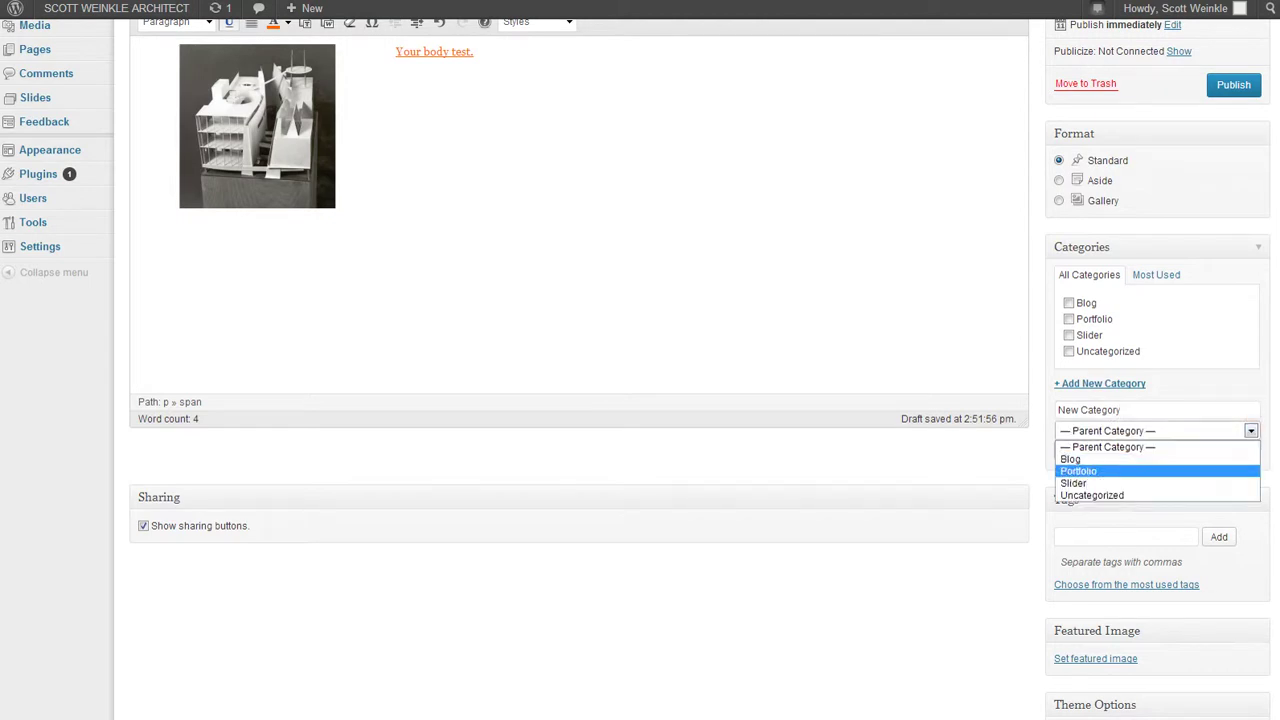
{"action": "key", "text": "Down"}
{"action": "key", "text": "Up"}
{"action": "key", "text": "Up"}
{"action": "key", "text": "Up"}
{"action": "key", "text": "Return"}
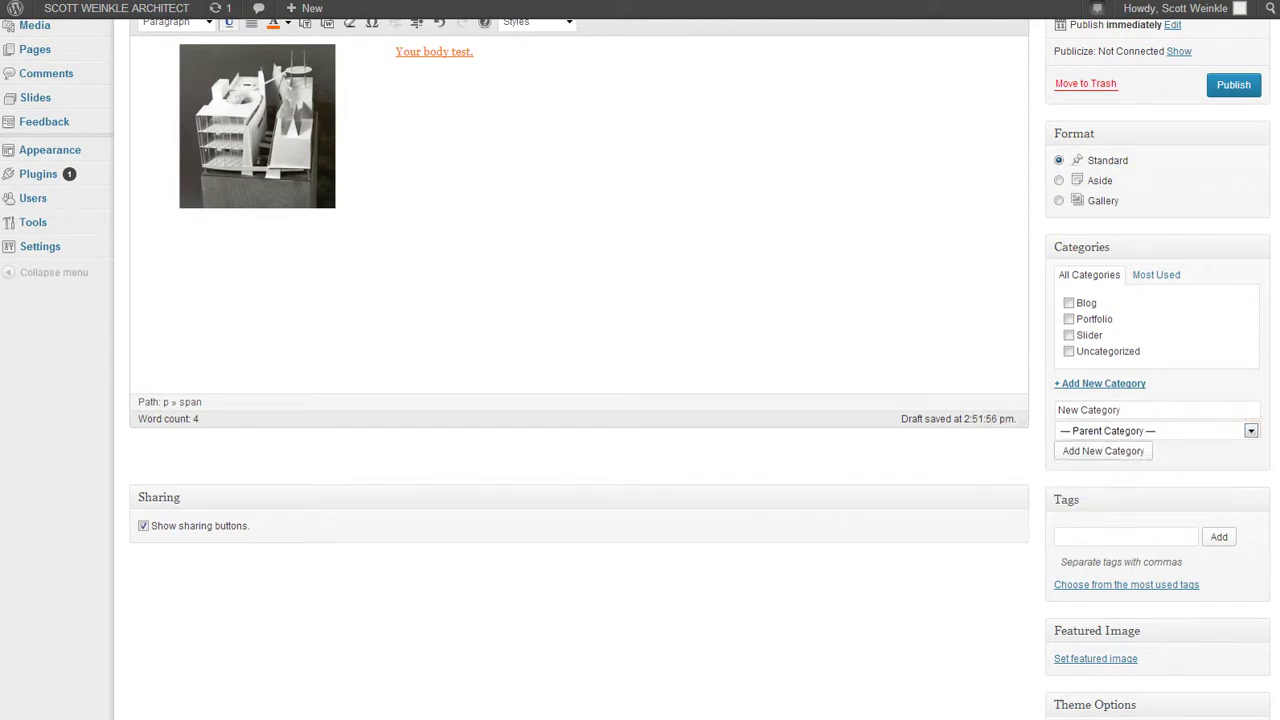
{"action": "left_click", "coordinate": [1102, 450]}
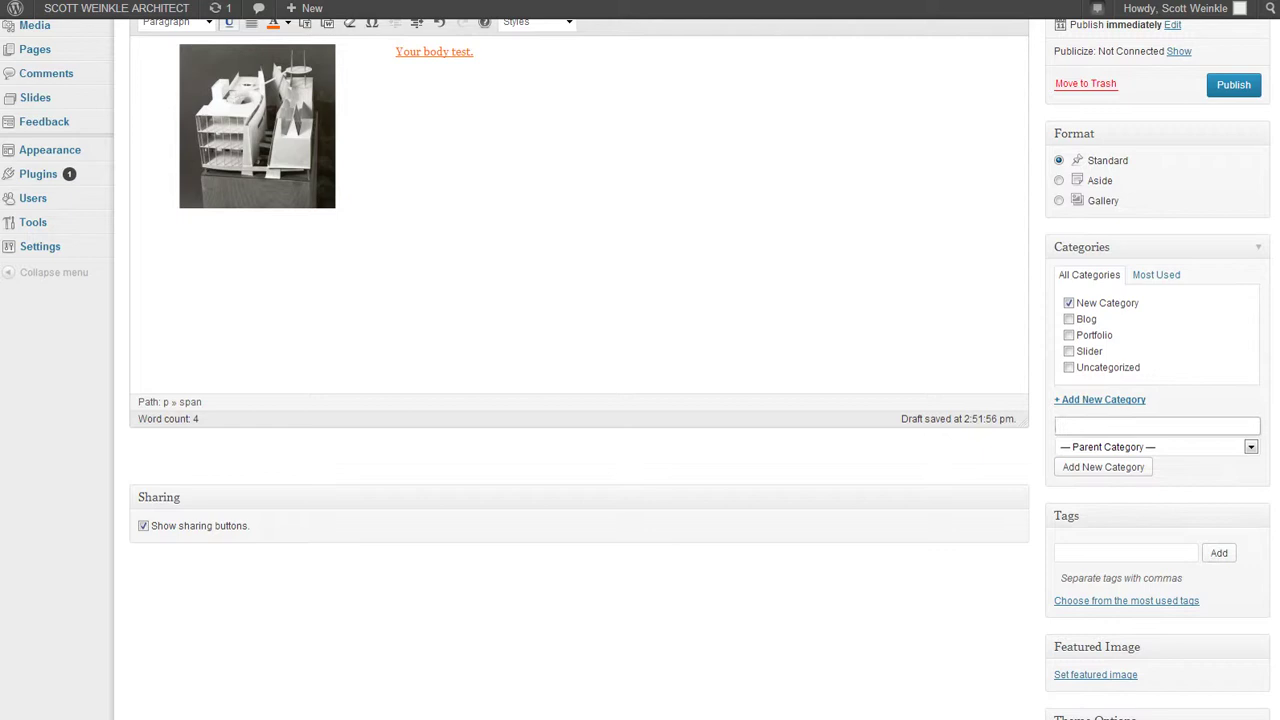
{"action": "left_click", "coordinate": [1068, 335]}
{"action": "left_click", "coordinate": [1068, 335]}
{"action": "left_click", "coordinate": [1068, 351]}
- Enter the tags Architecture, art, model, modern, post modern for the post
{"action": "scroll", "coordinate": [640, 360], "scroll_direction": "down", "scroll_amount": 2}
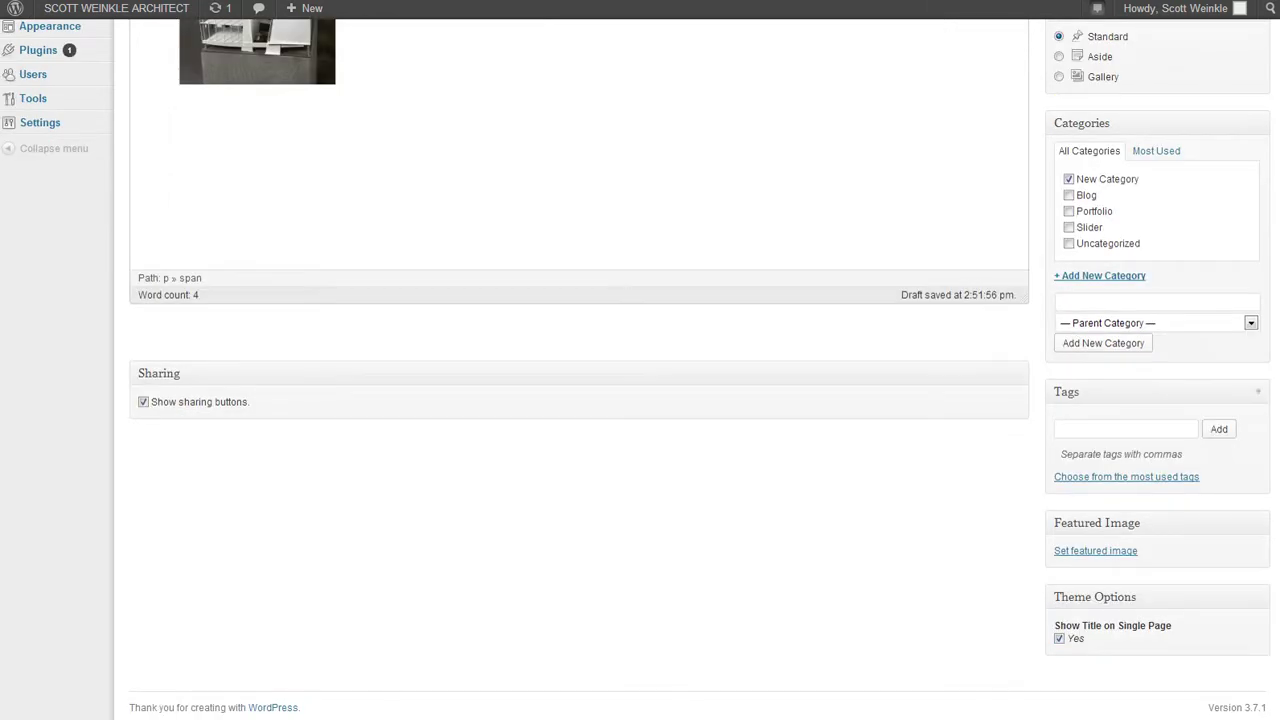
{"action": "left_click", "coordinate": [1125, 428]}
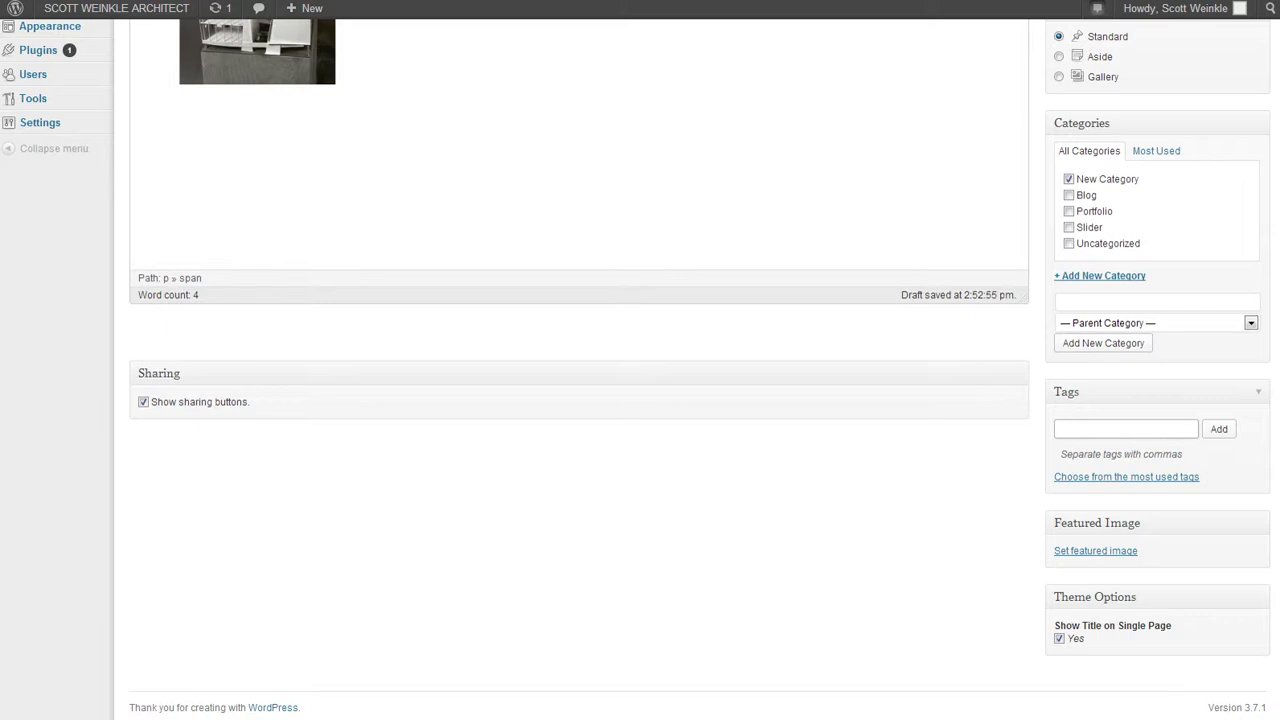
{"action": "type", "text": "Archite"}
{"action": "type", "text": "cture,"}
{"action": "type", "text": " art, "}
{"action": "type", "text": "model, "}
{"action": "type", "text": "modern,"}
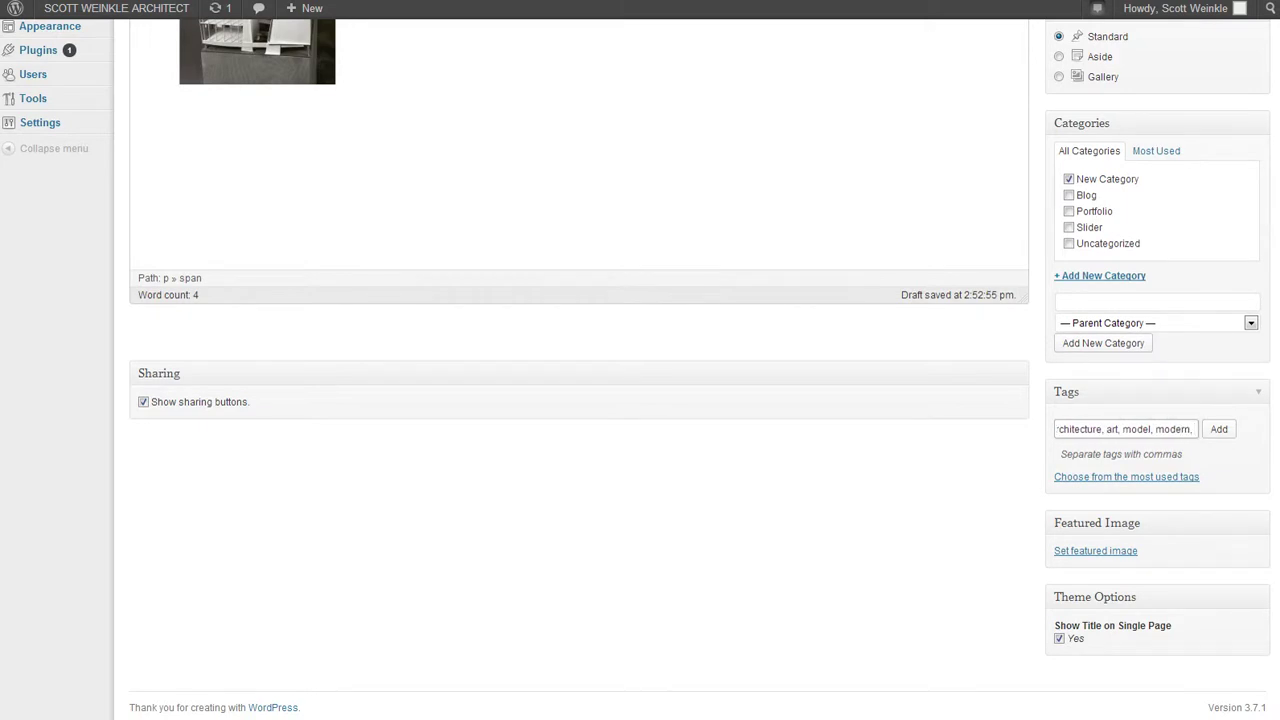
{"action": "type", "text": " post modern"}
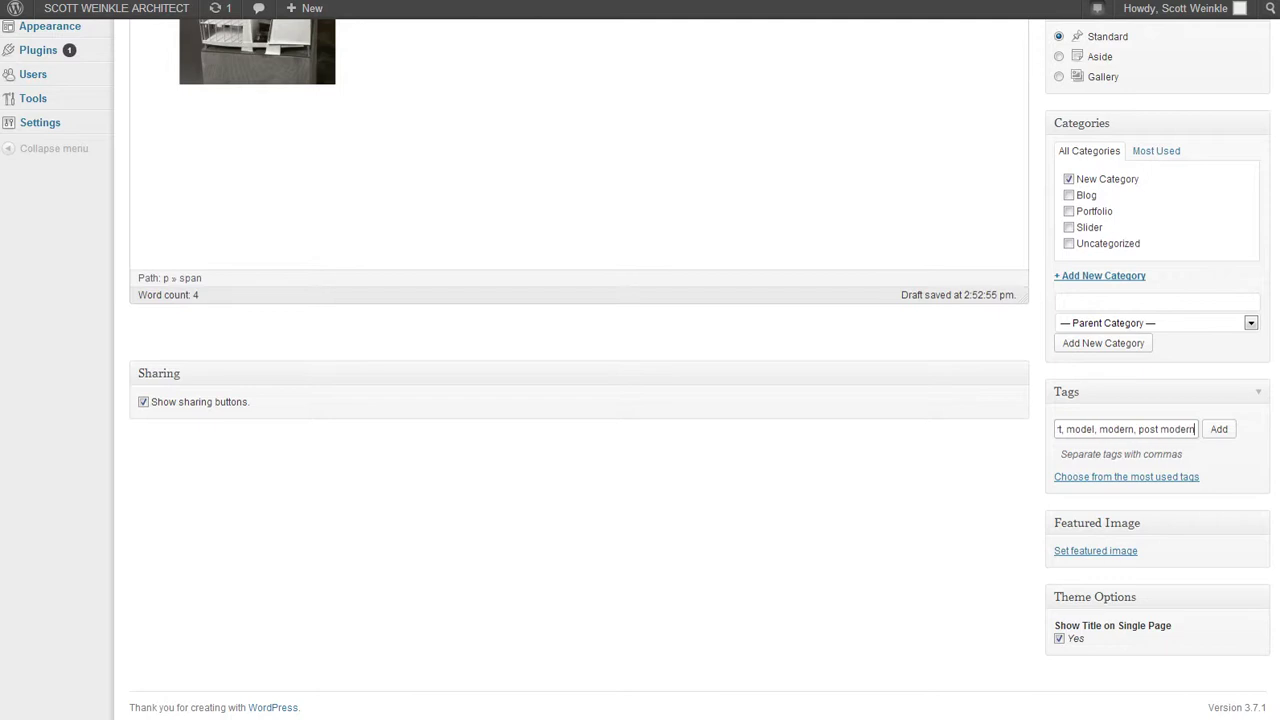
- Remove post modern from the tag entry and add the tags Architecture, art, model and modern to the post
{"action": "key", "text": "BackSpace"}
{"action": "key", "text": "BackSpace"}
{"action": "key", "text": "BackSpace"}
{"action": "key", "text": "BackSpace"}
{"action": "key", "text": "BackSpace"}
{"action": "key", "text": "BackSpace"}
{"action": "key", "text": "BackSpace"}
{"action": "key", "text": "BackSpace"}
{"action": "key", "text": "BackSpace"}
{"action": "key", "text": "BackSpace"}
{"action": "key", "text": "BackSpace"}
{"action": "key", "text": "BackSpace"}
{"action": "key", "text": "BackSpace"}
{"action": "key", "text": "Return"}
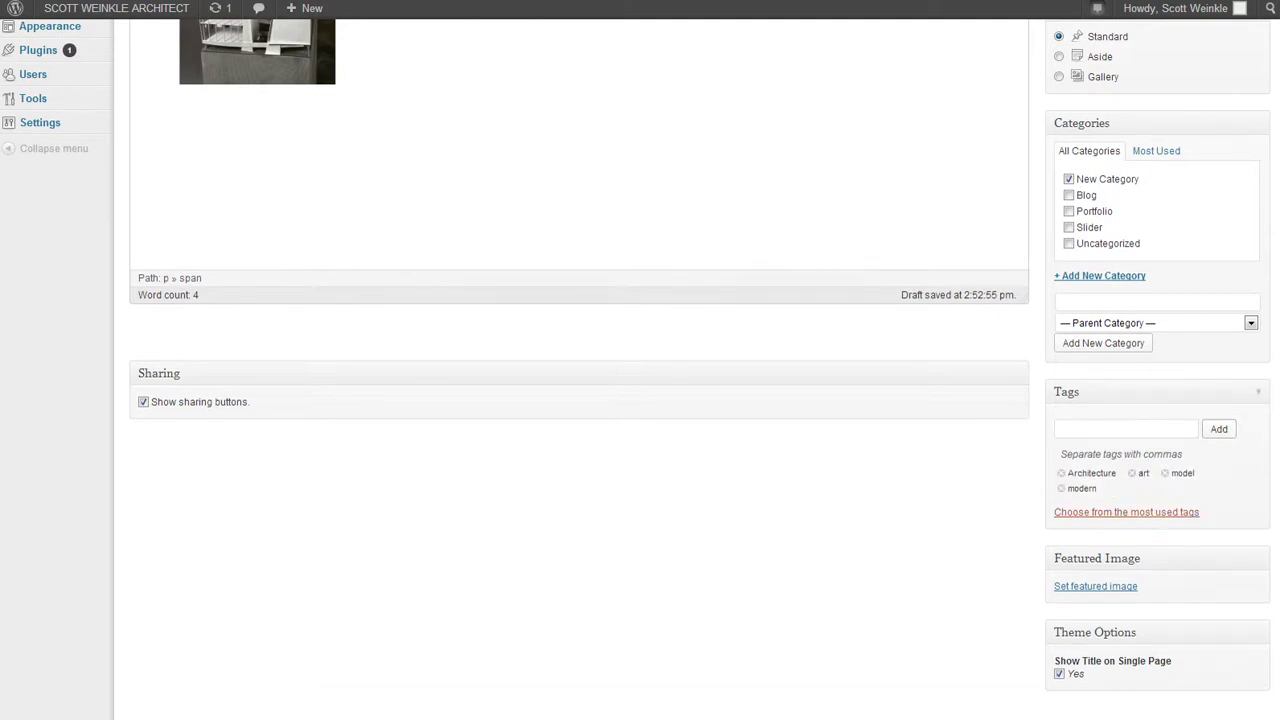
- Check the most used tags, and open the permalink's slug for editing and confirm it as title
{"action": "left_click", "coordinate": [1126, 512]}
{"action": "scroll", "coordinate": [1126, 512], "scroll_direction": "down", "scroll_amount": 2}
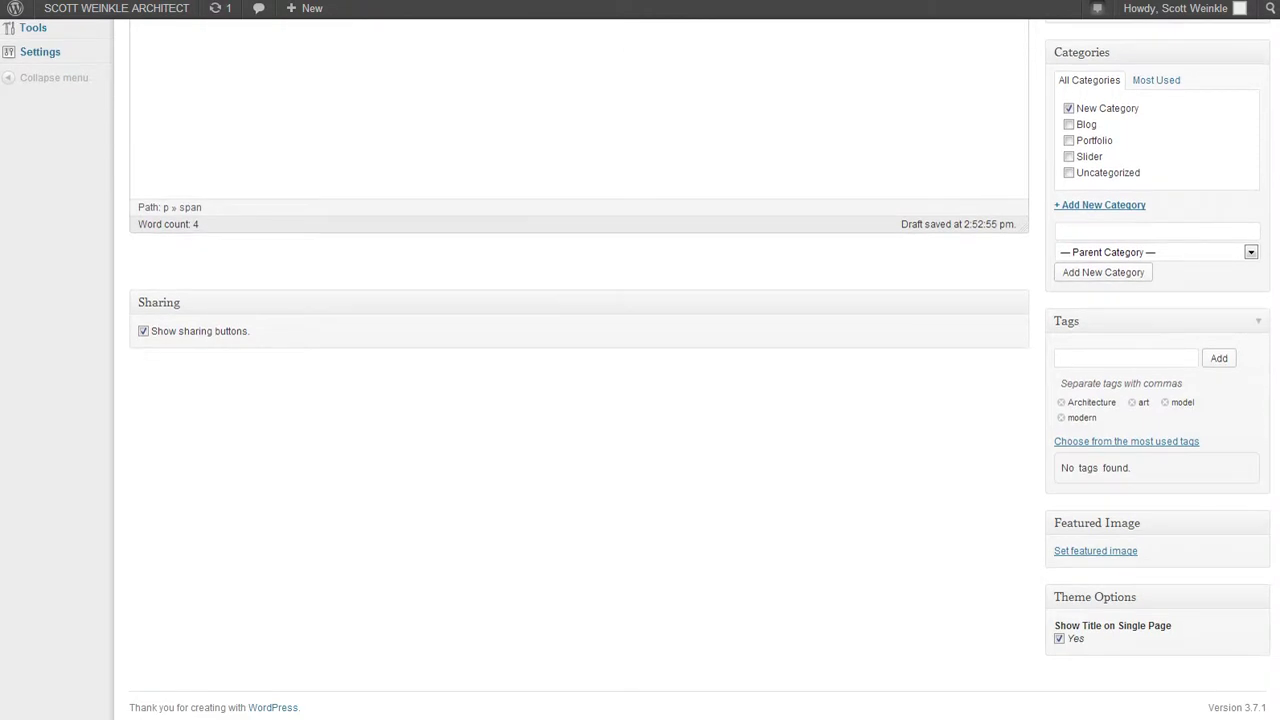
{"action": "scroll", "coordinate": [640, 400], "scroll_direction": "up", "scroll_amount": 5}
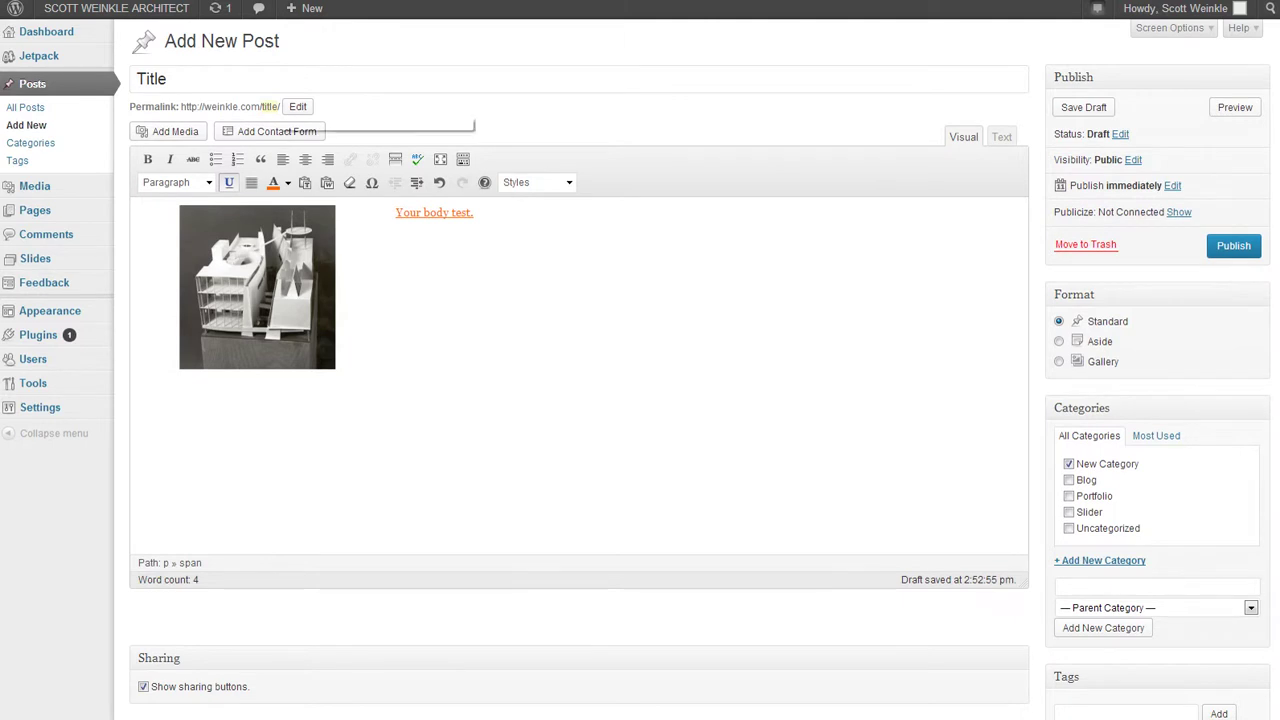
{"action": "left_click", "coordinate": [270, 106]}
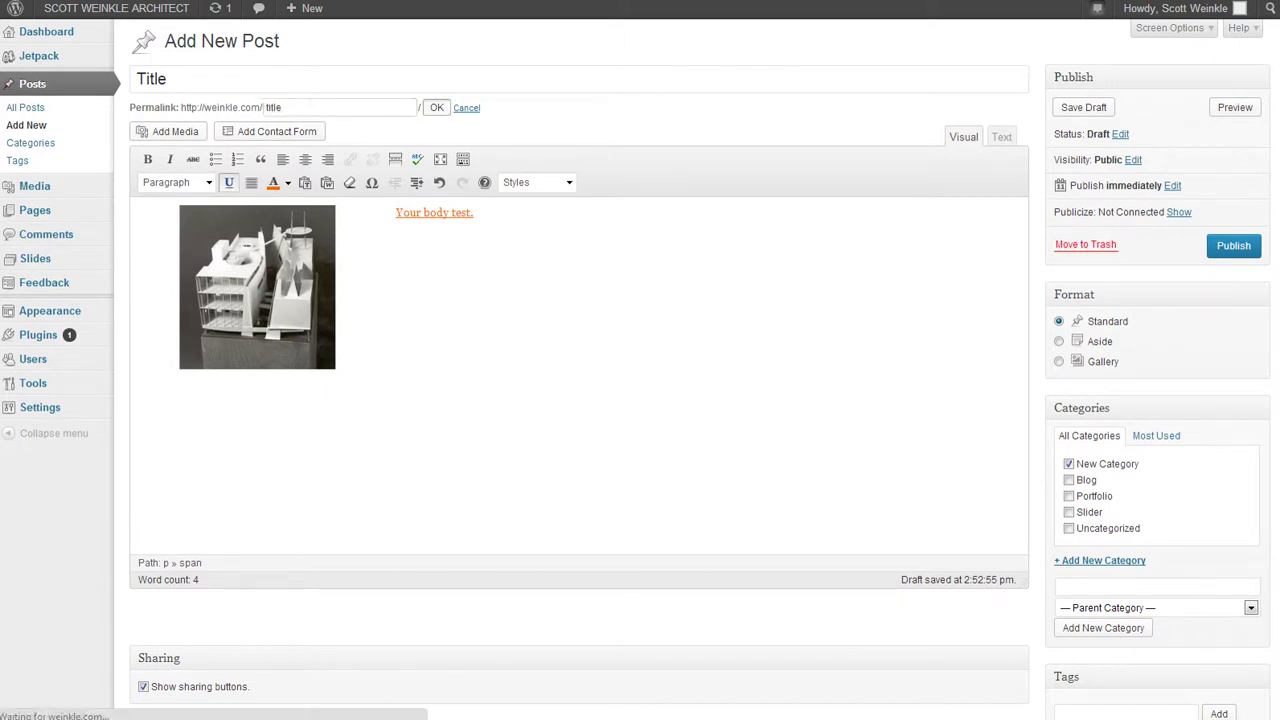
{"action": "key", "text": "Return"}
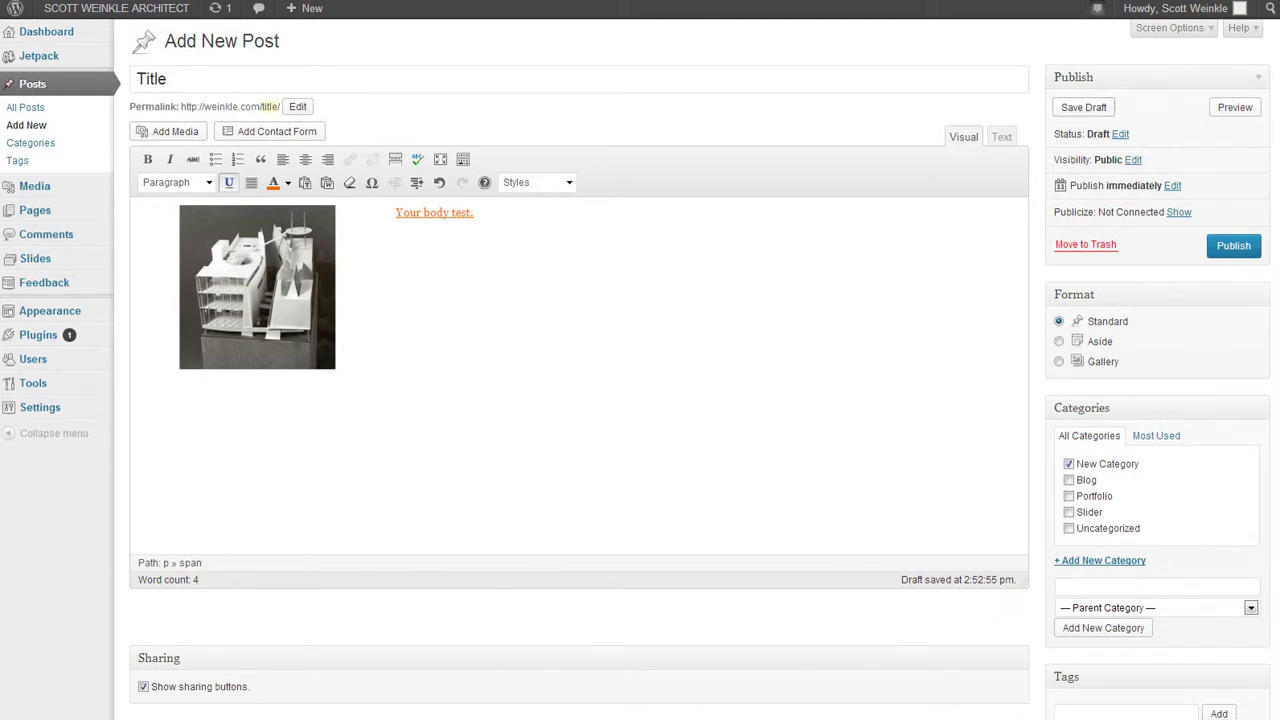
- Examine the post's visibility options and the available publishing statuses
{"action": "left_click", "coordinate": [1133, 160]}
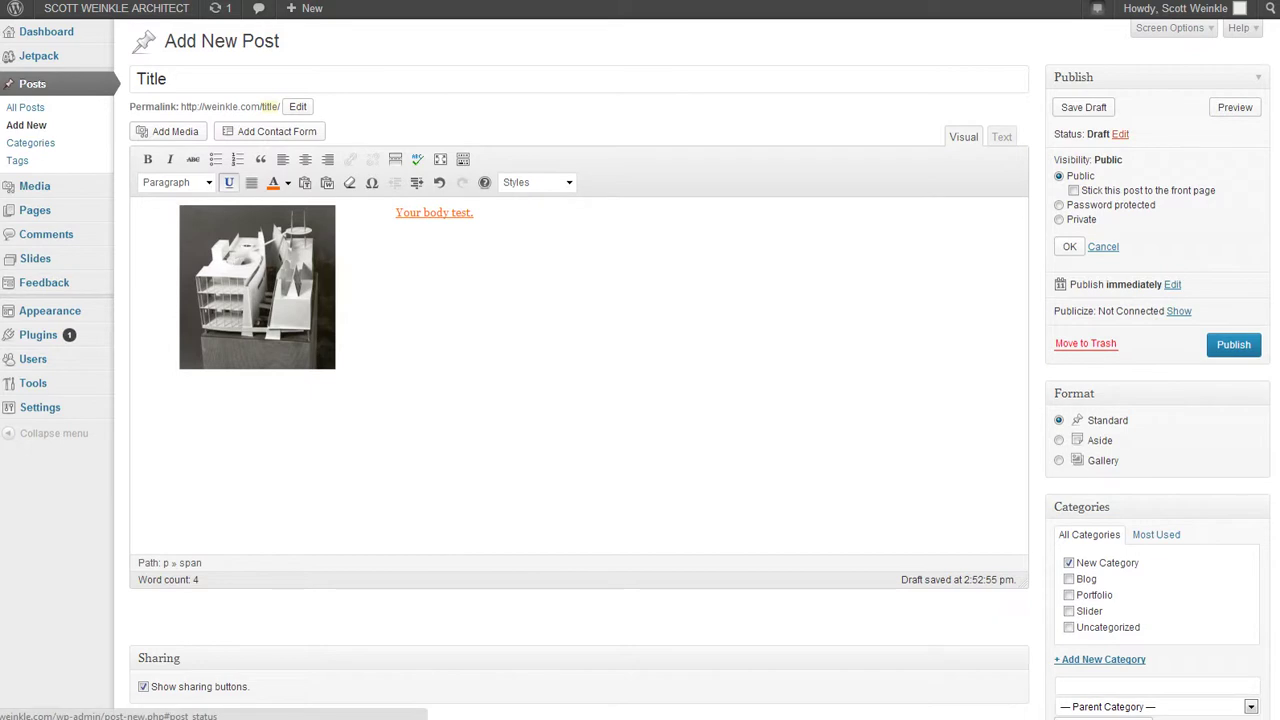
{"action": "left_click", "coordinate": [1120, 134]}
{"action": "left_click", "coordinate": [1141, 156]}
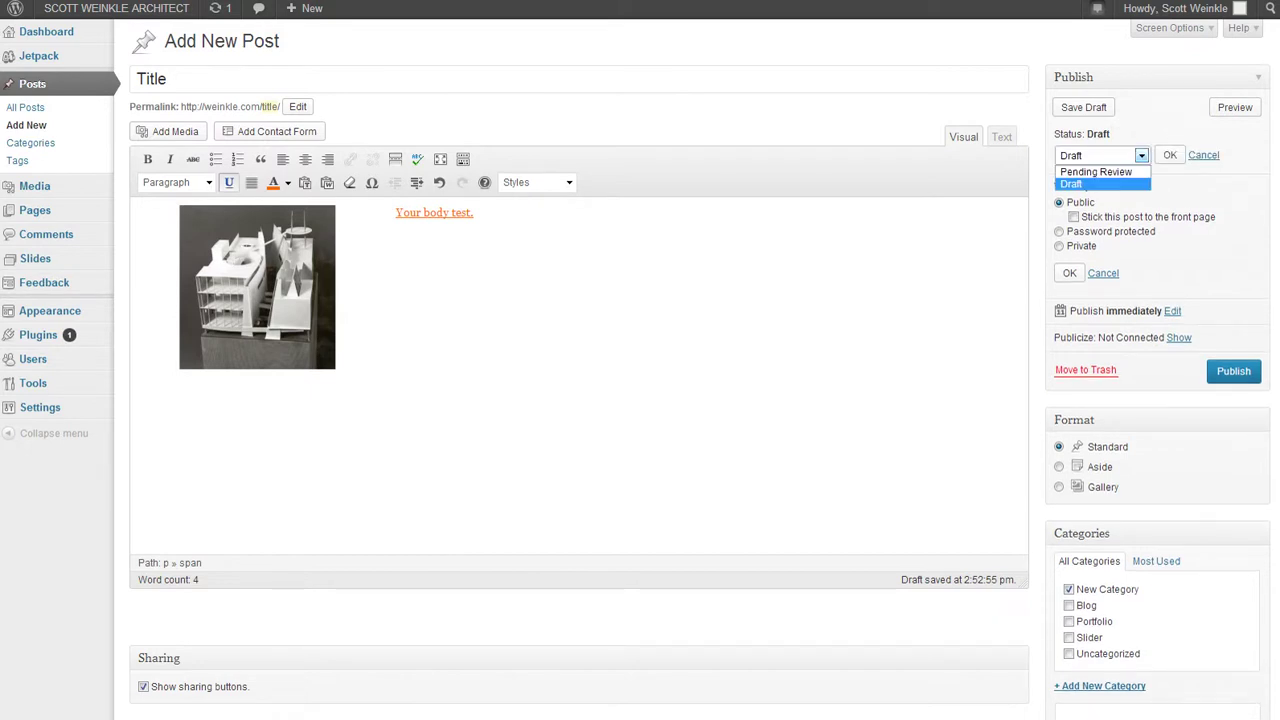
{"action": "key", "text": "Escape"}
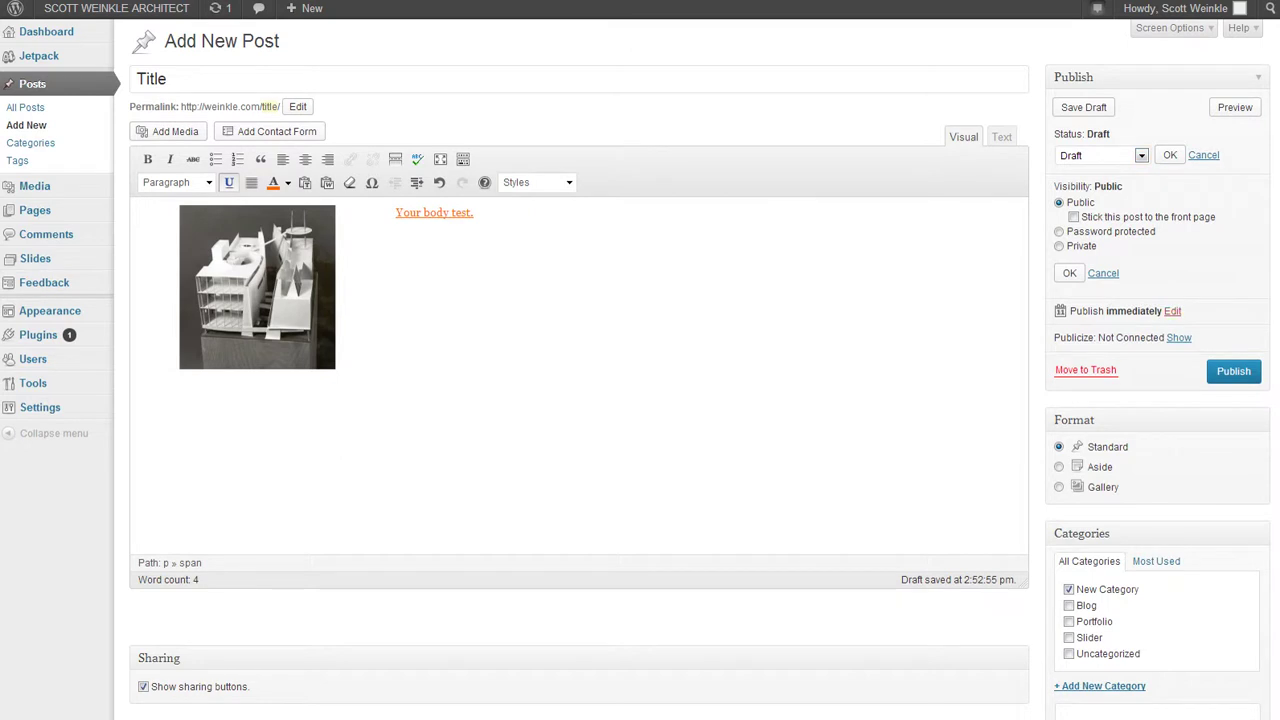
- Examine the post's publishing date settings and its Publicize connection options, closing each again
{"action": "left_click", "coordinate": [1172, 311]}
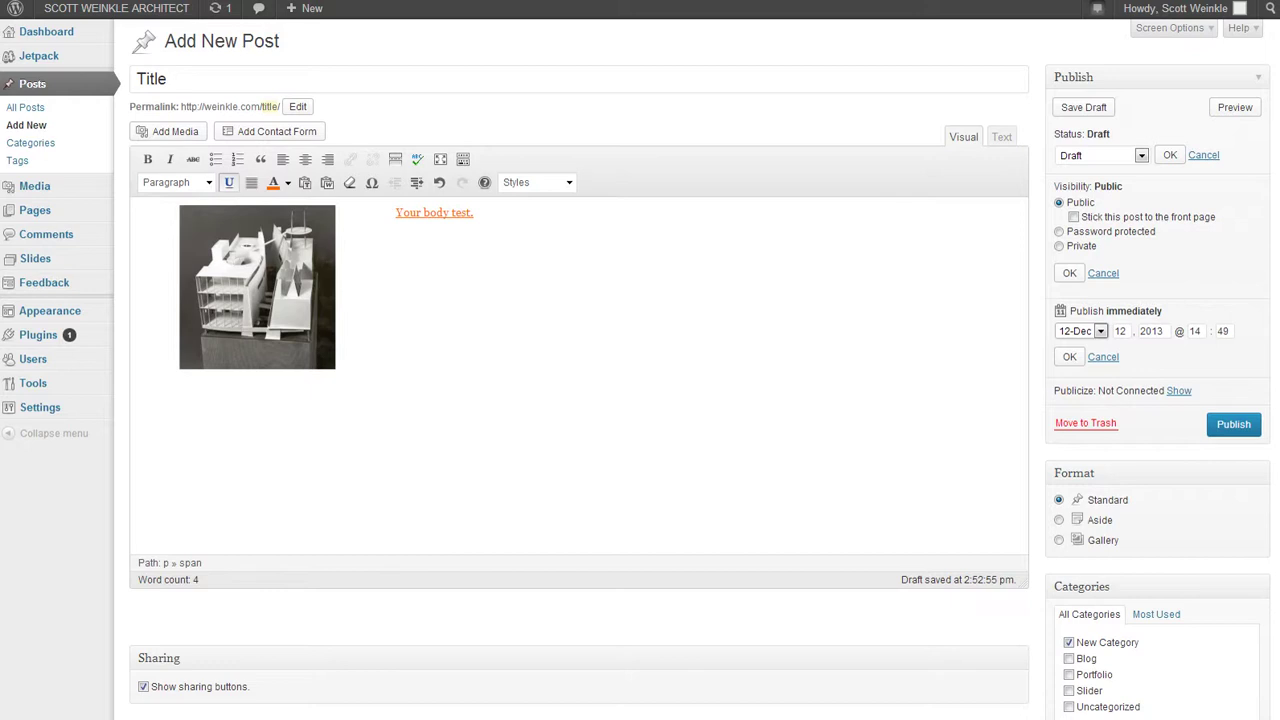
{"action": "left_click", "coordinate": [1103, 357]}
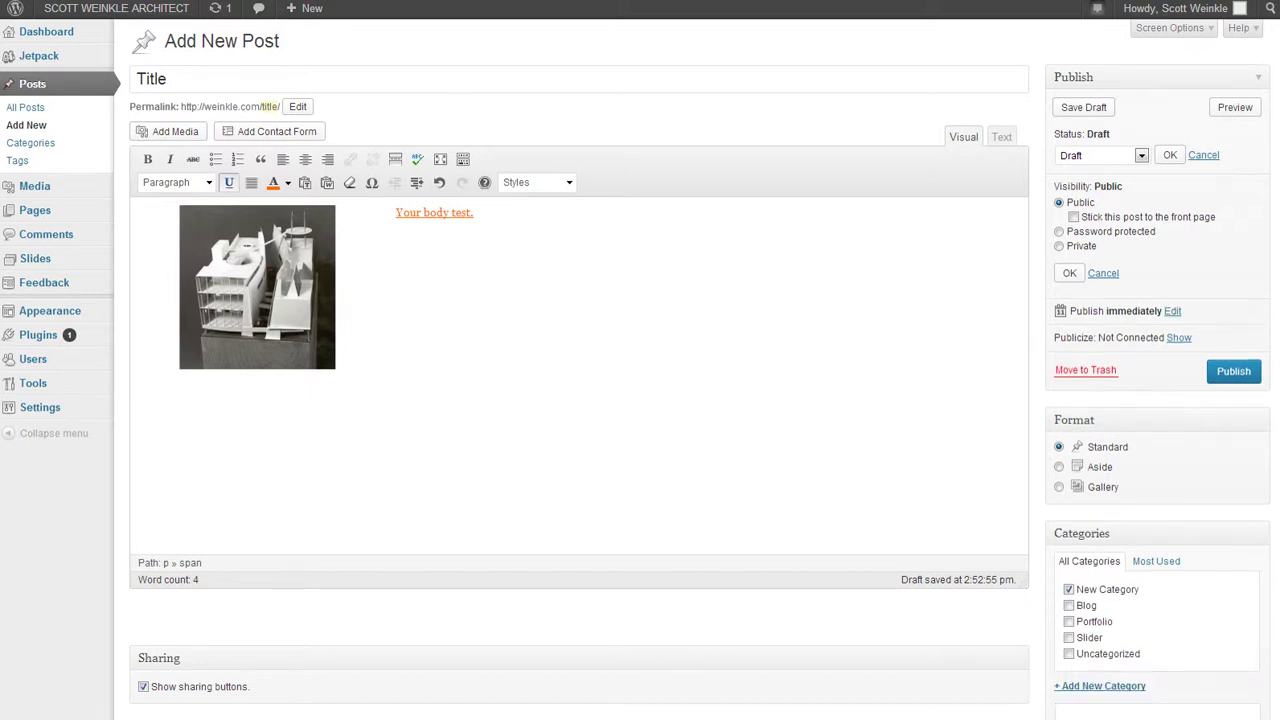
{"action": "left_click", "coordinate": [1179, 337]}
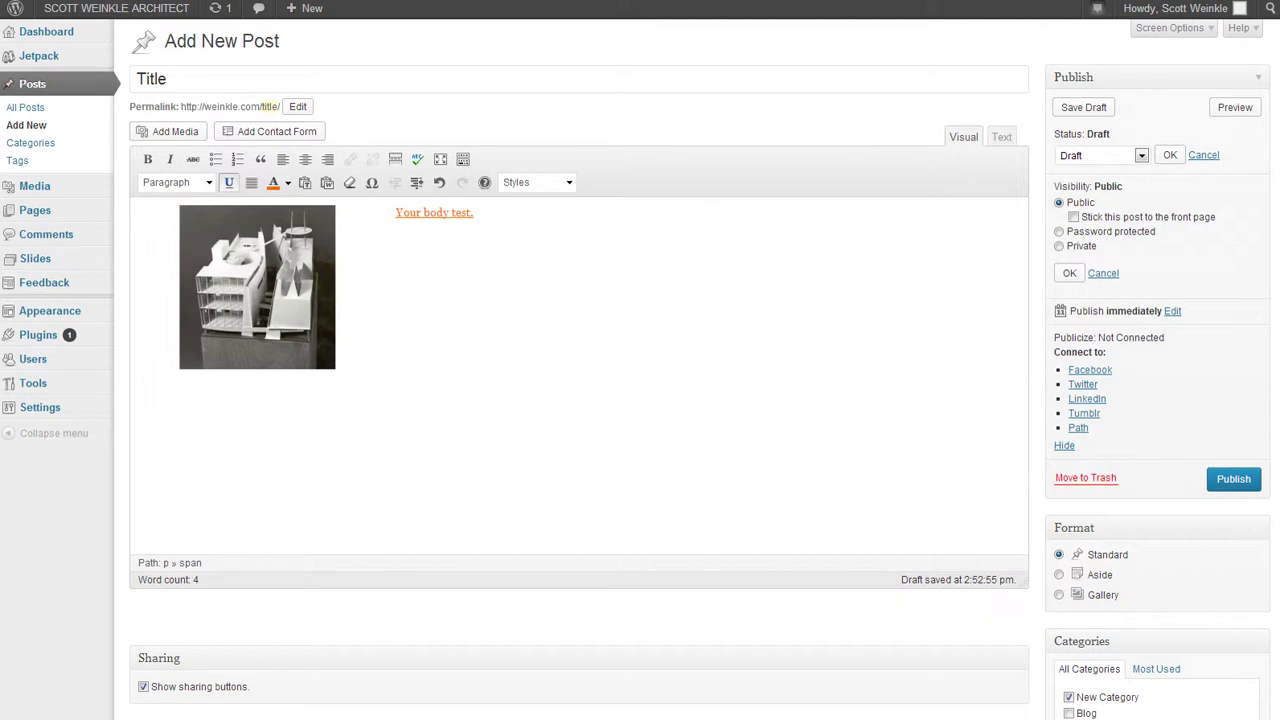
{"action": "left_click", "coordinate": [1064, 445]}
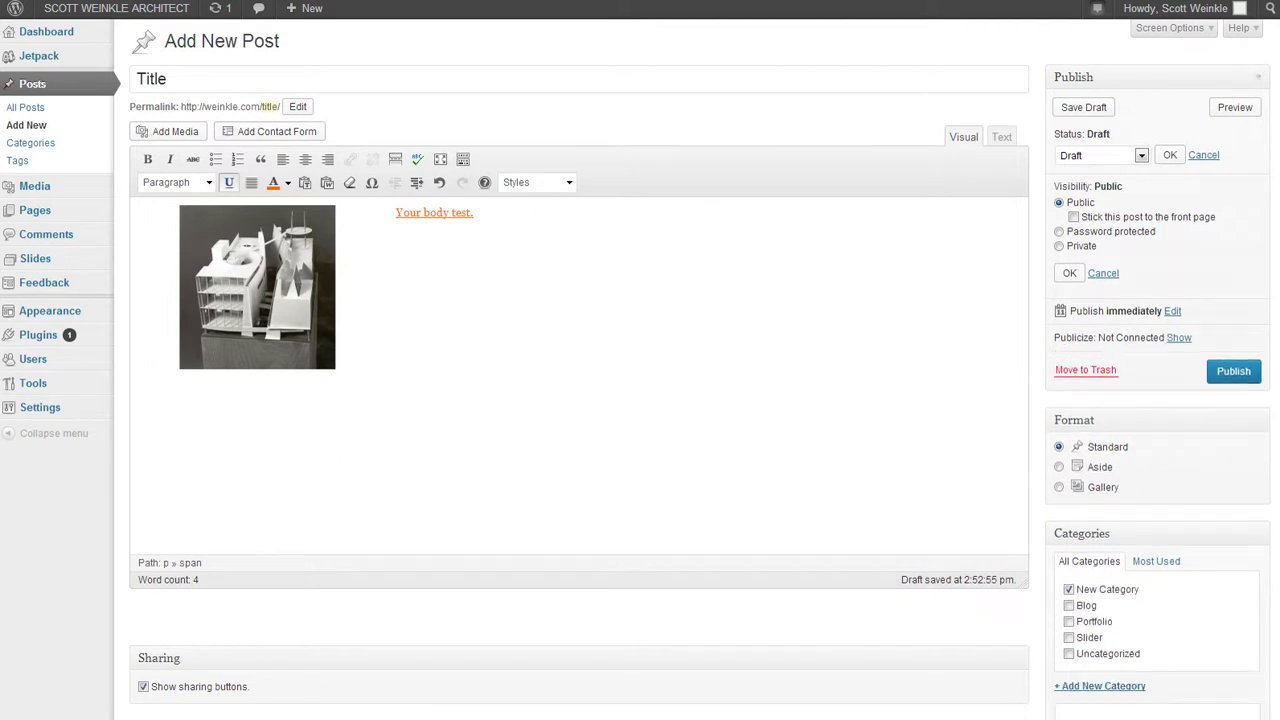
- Publish the post and view it on the site
{"action": "left_click", "coordinate": [1233, 371]}
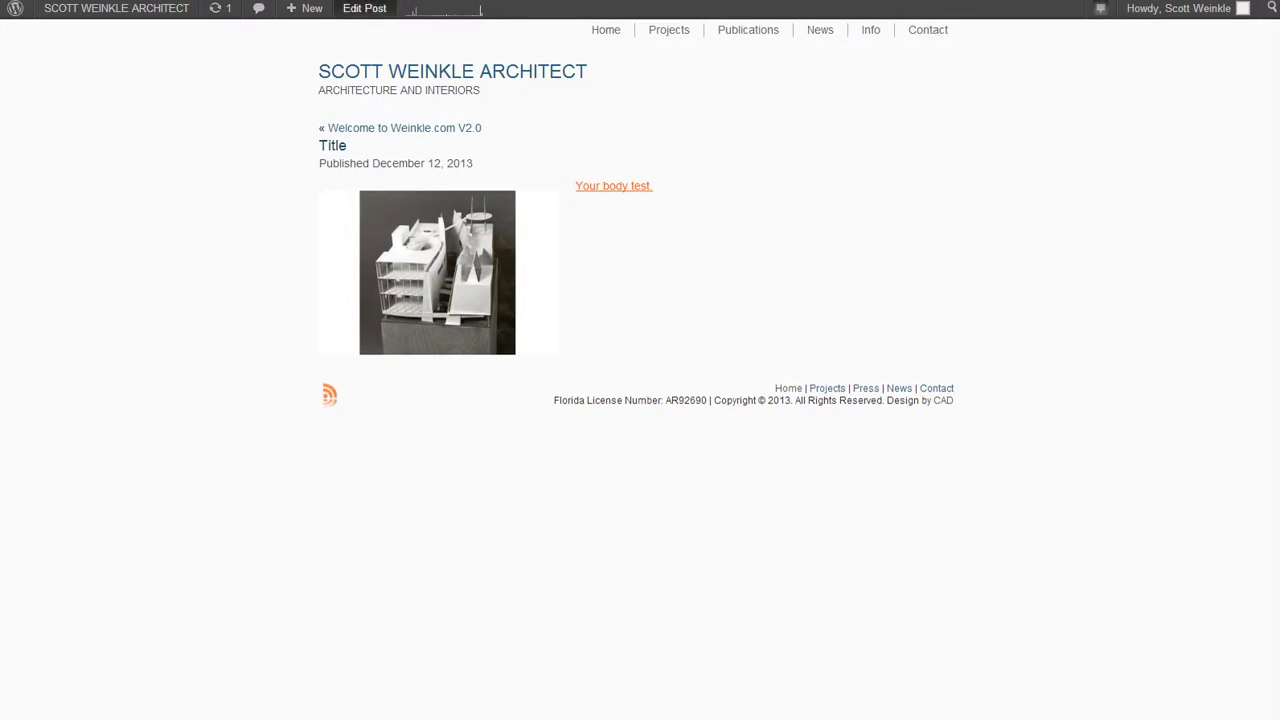
- Reopen the published post for editing, check its visibility options and move the post to the trash
{"action": "left_click", "coordinate": [364, 8]}
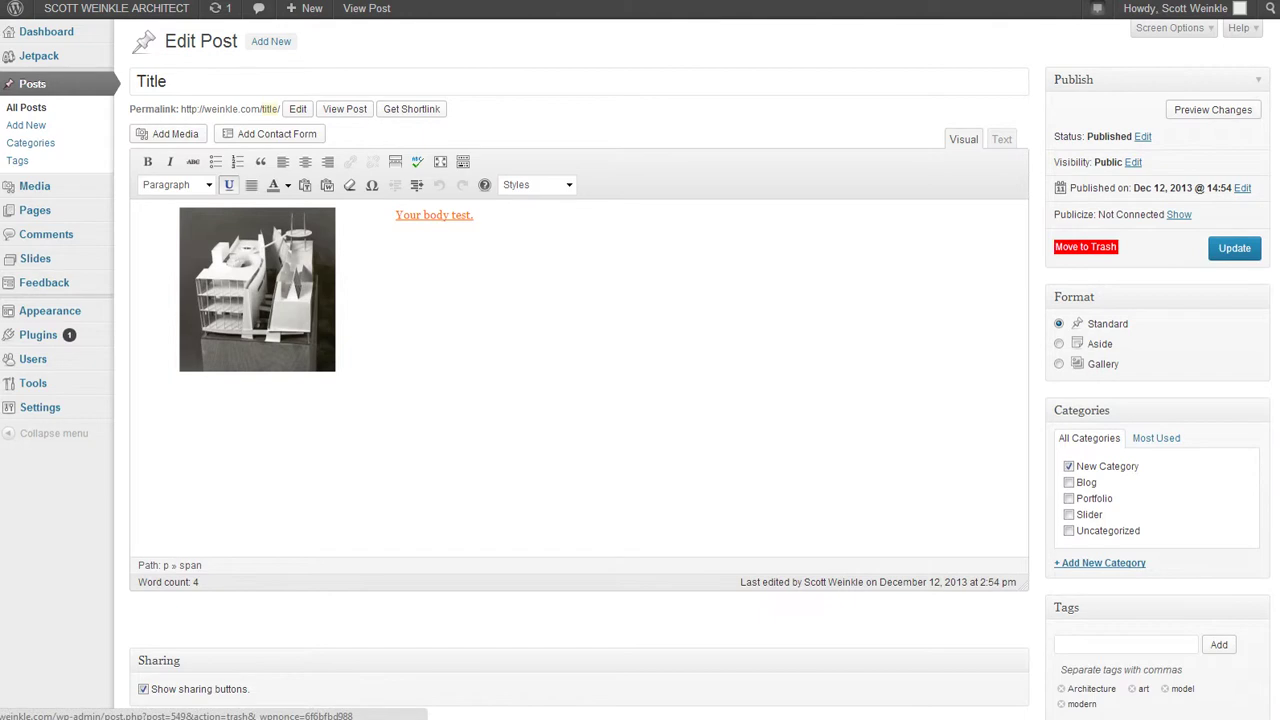
{"action": "left_click", "coordinate": [1133, 162]}
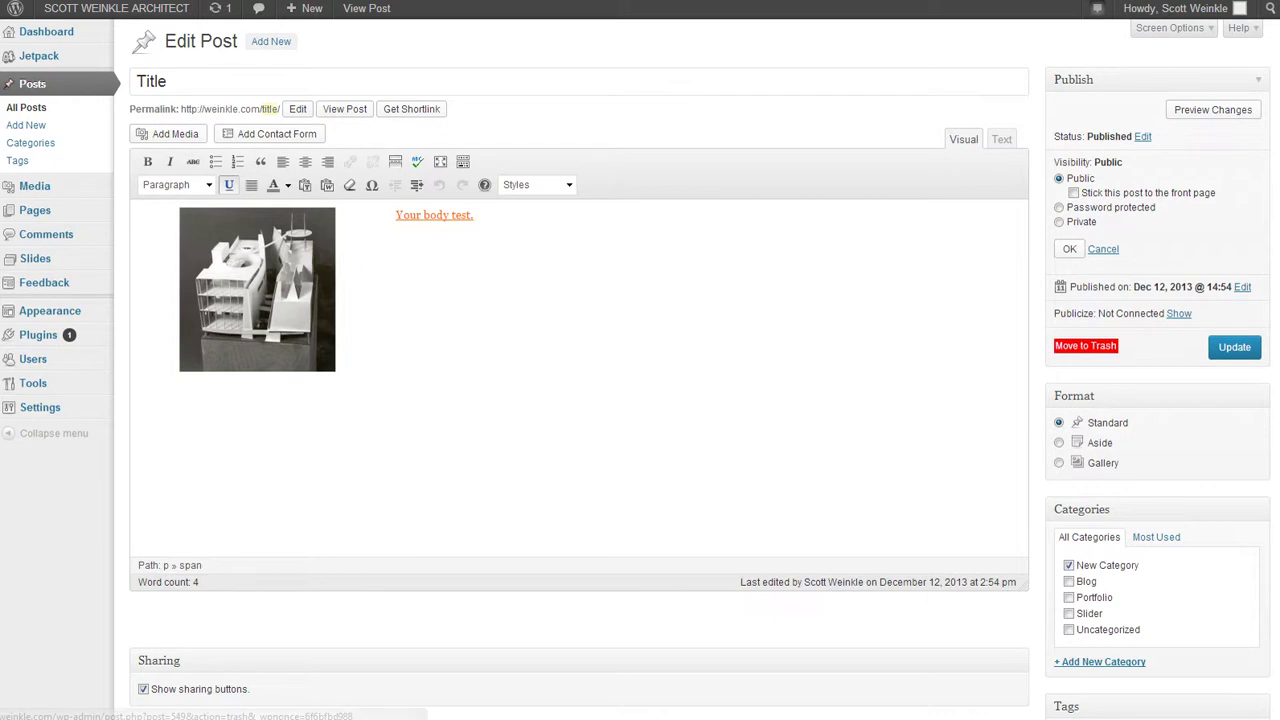
{"action": "left_click", "coordinate": [1234, 347]}
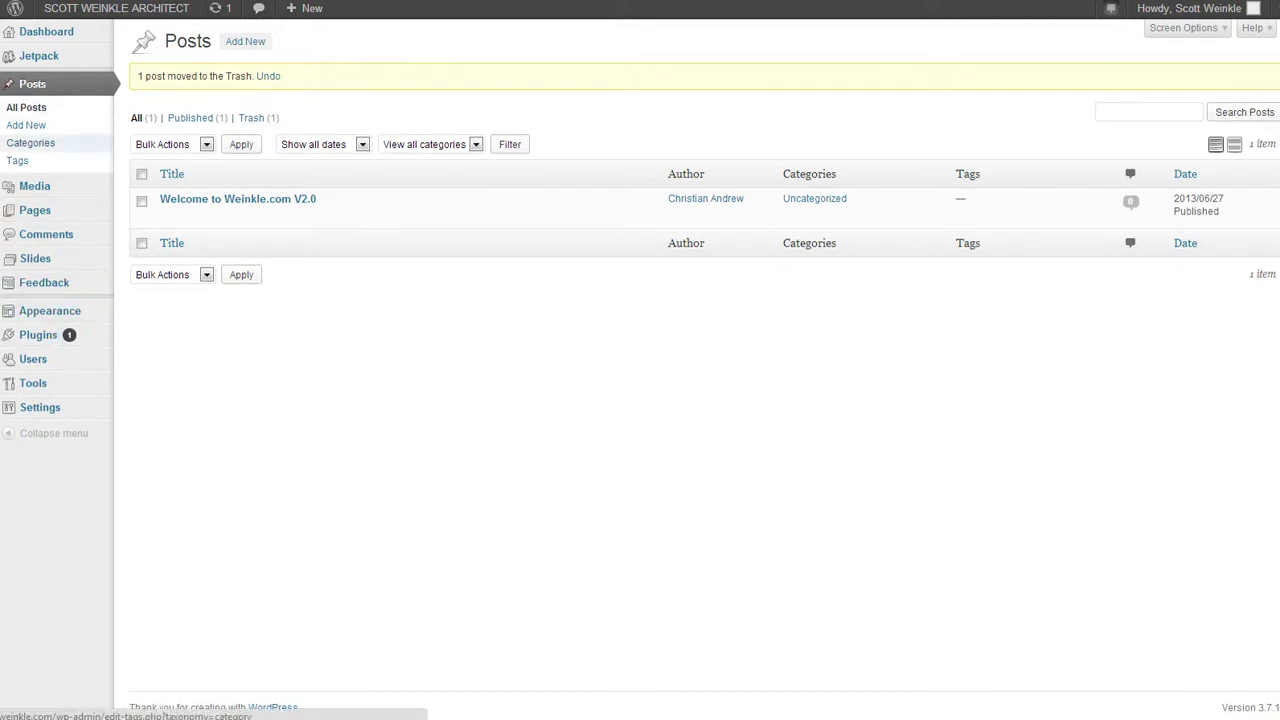
- Delete New Category from the site's post categories and confirm the deletion
{"action": "left_click", "coordinate": [30, 143]}
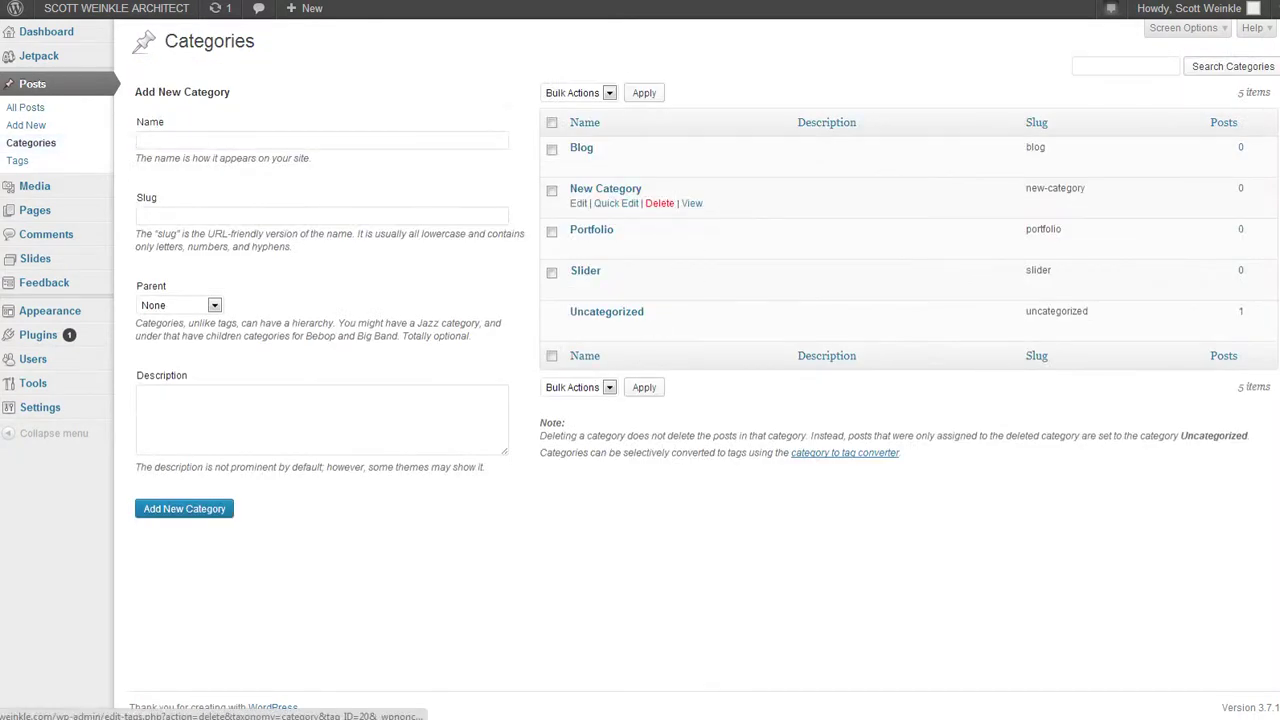
{"action": "left_click", "coordinate": [659, 203]}
{"action": "left_click", "coordinate": [680, 77]}
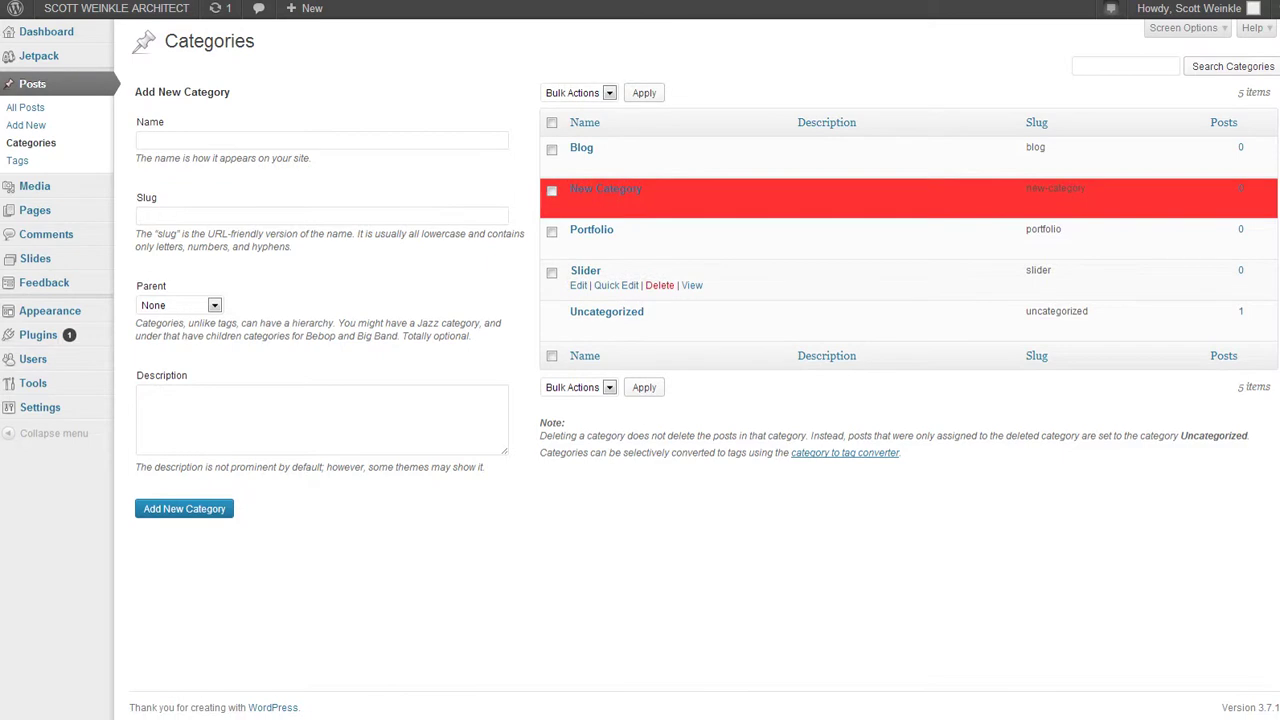